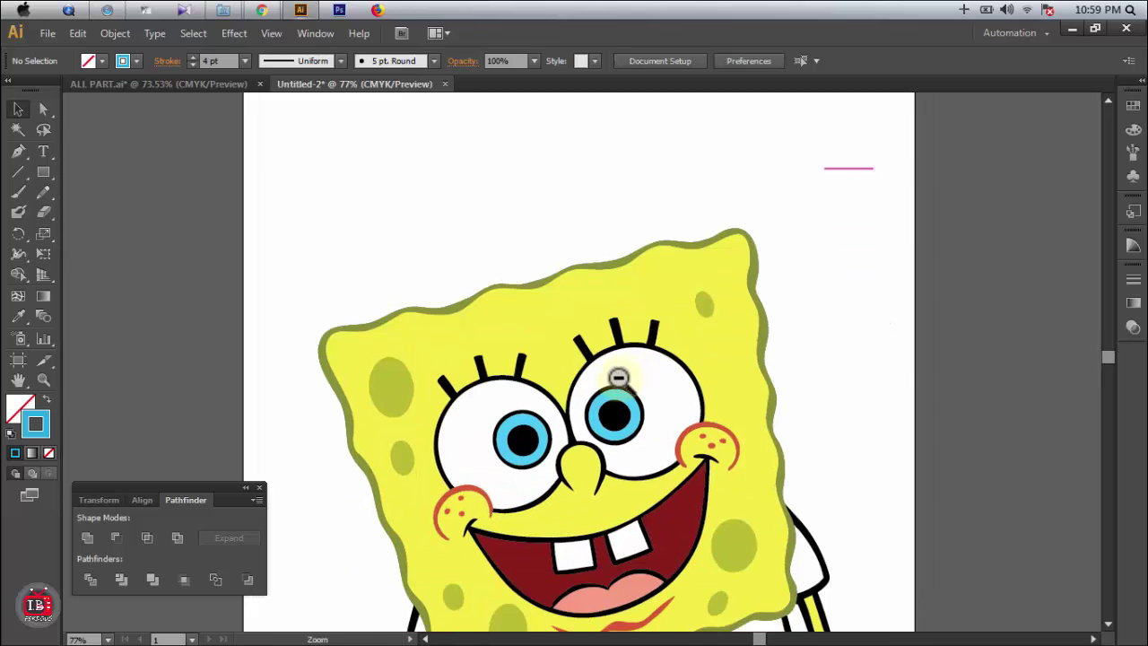
Delete the short pink line above the character's head.
{"action": "left_click_drag", "start_coordinate": [672, 179], "coordinate": [728, 281]}
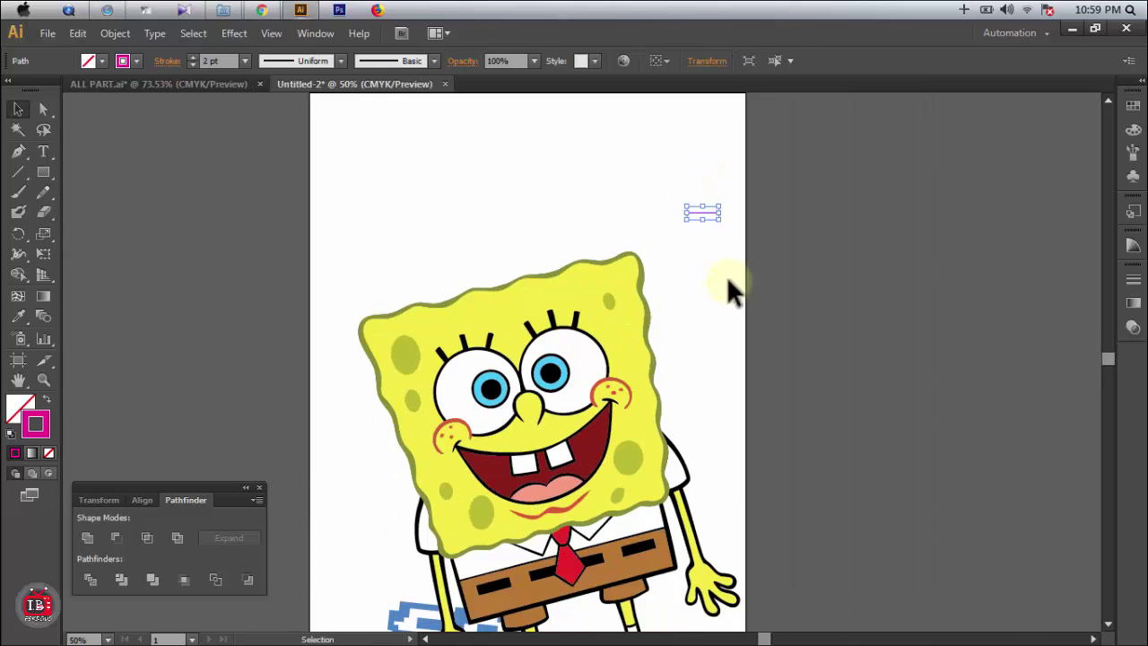
{"action": "left_click", "coordinate": [731, 289]}
{"action": "key", "text": "ctrl+minus"}
{"action": "left_click_drag", "start_coordinate": [760, 496], "coordinate": [763, 498]}
{"action": "left_click", "coordinate": [759, 491]}
Move the black silhouette, yellow face, dark red mouth fill and black mouth shape separately away from the character.
{"action": "left_click", "coordinate": [643, 341], "text": "ctrl"}
{"action": "left_click_drag", "start_coordinate": [703, 327], "coordinate": [669, 402]}
{"action": "key", "text": "a"}
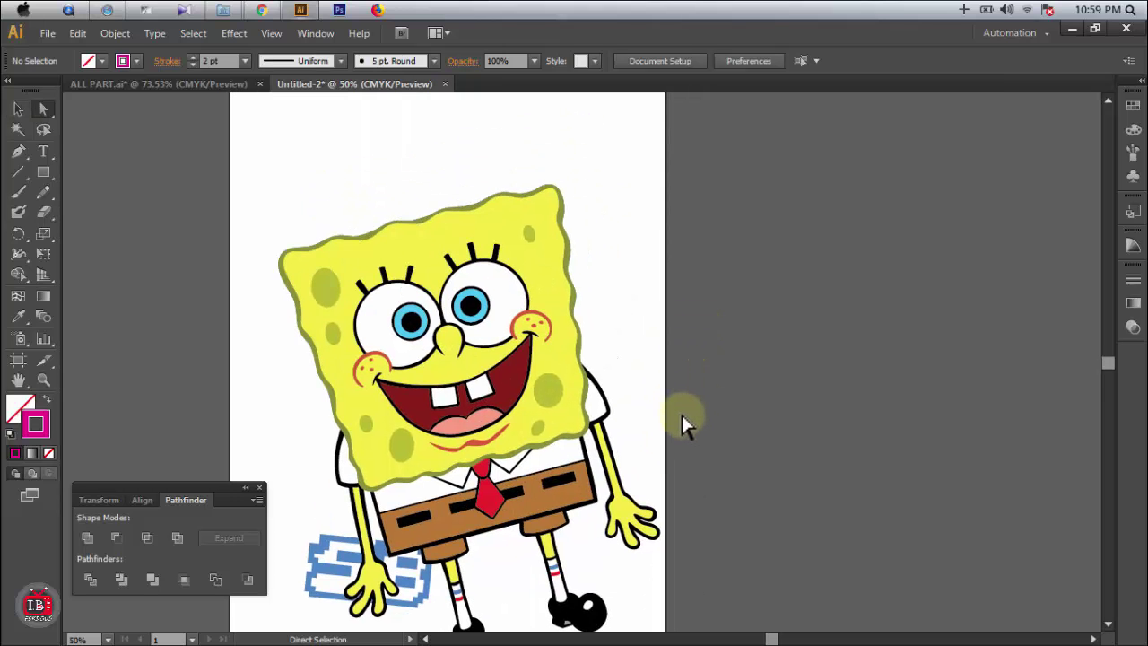
{"action": "left_click_drag", "start_coordinate": [475, 389], "coordinate": [551, 309]}
{"action": "left_click", "coordinate": [617, 355], "text": "ctrl+alt"}
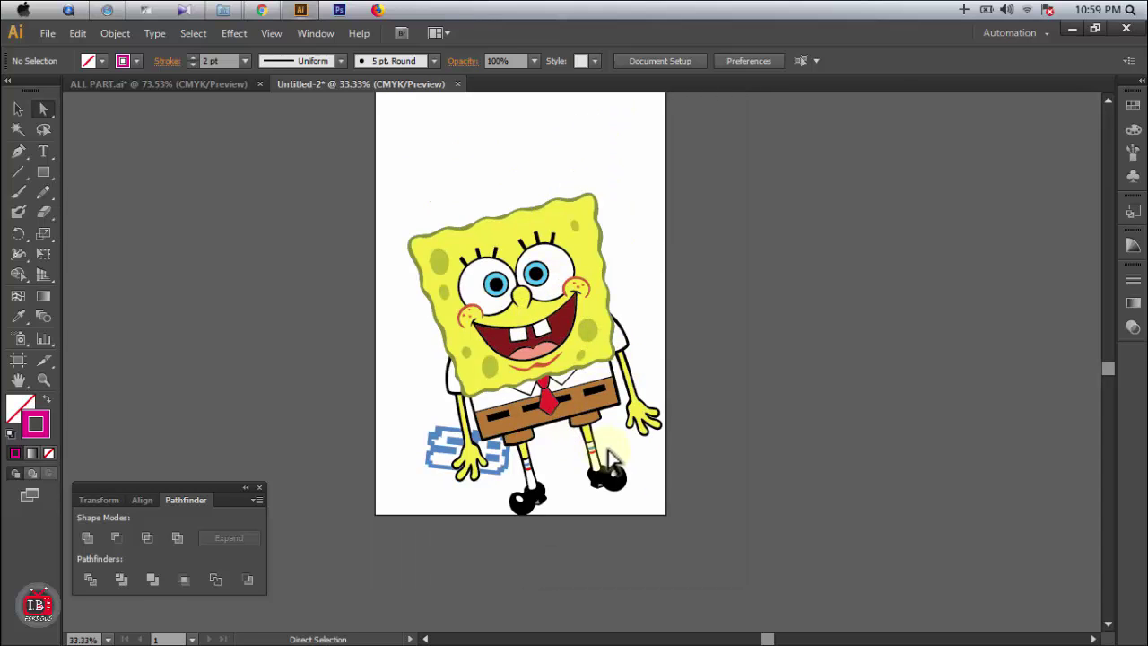
{"action": "left_click", "coordinate": [608, 482]}
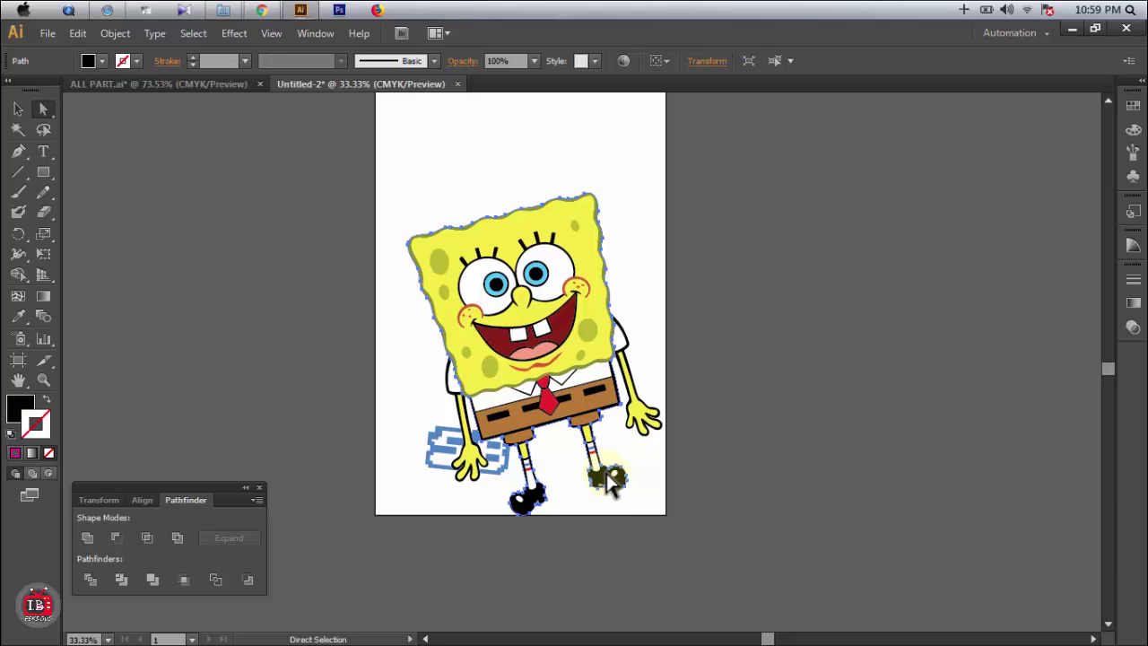
{"action": "left_click_drag", "start_coordinate": [608, 482], "coordinate": [320, 415]}
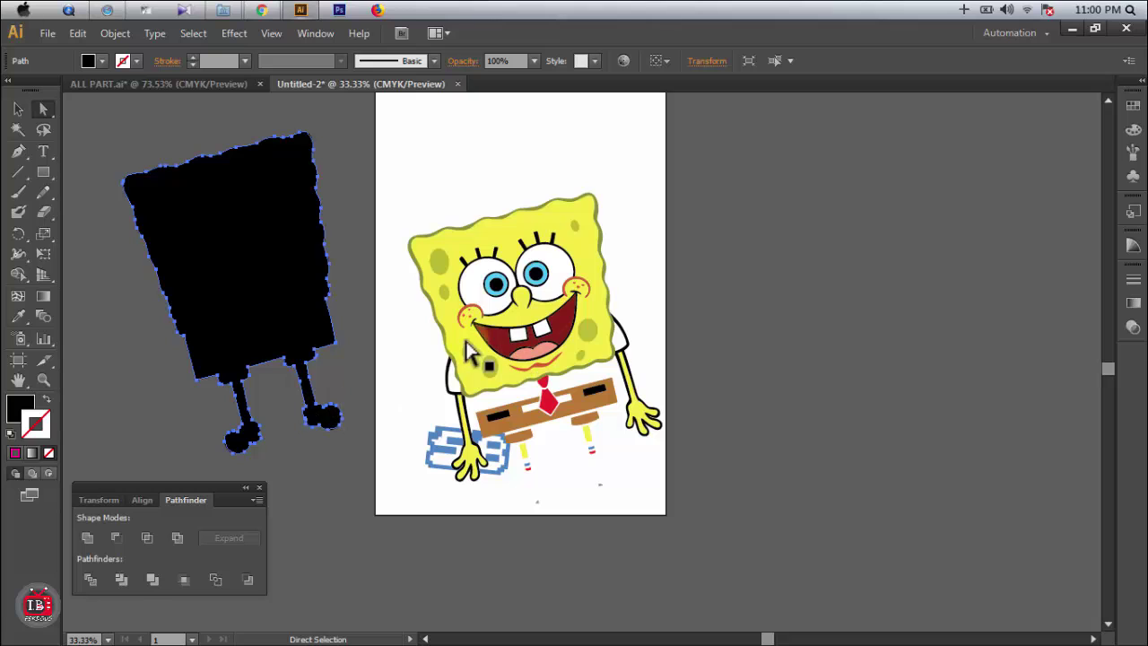
{"action": "left_click_drag", "start_coordinate": [448, 307], "coordinate": [734, 305]}
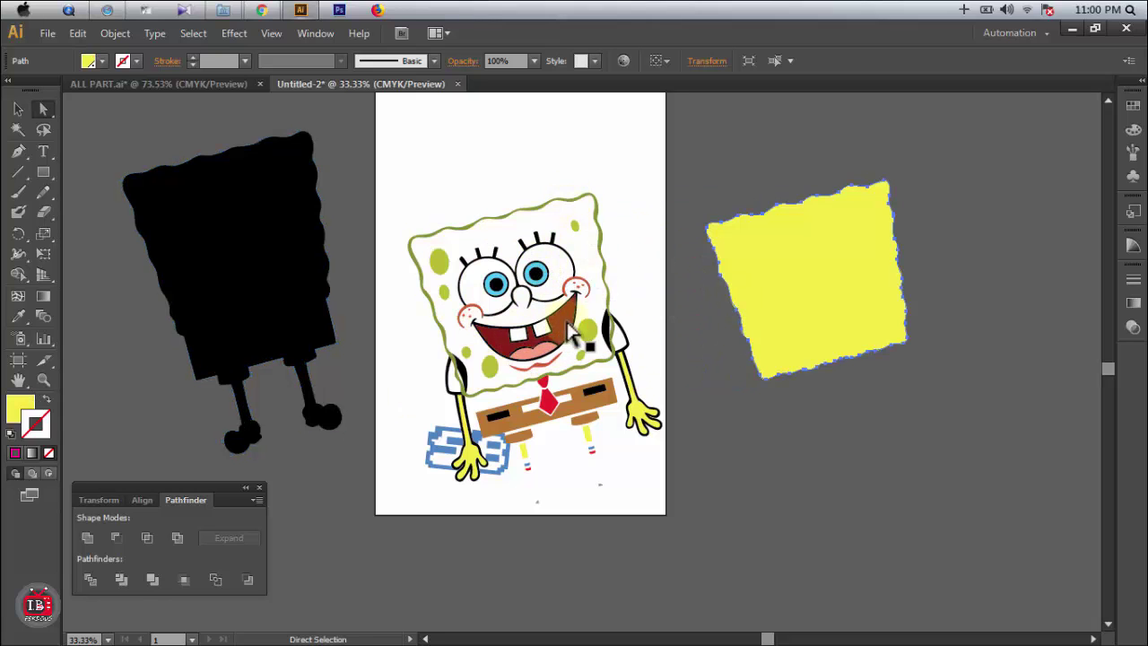
{"action": "left_click_drag", "start_coordinate": [548, 339], "coordinate": [615, 518]}
{"action": "left_click_drag", "start_coordinate": [564, 331], "coordinate": [434, 150]}
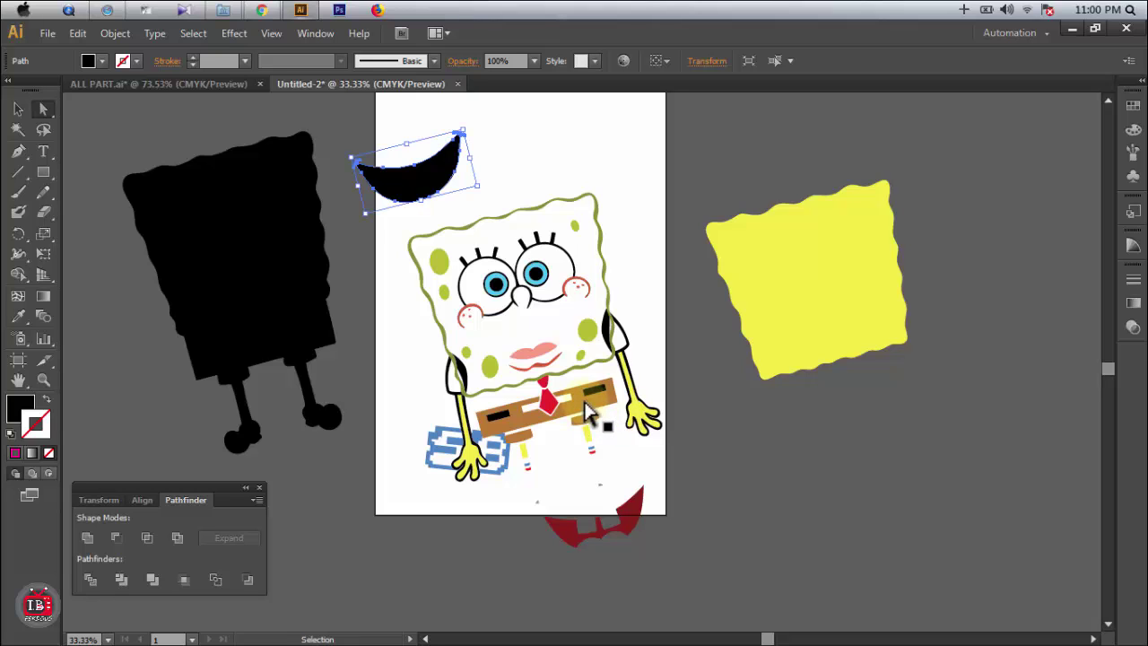
Undo the moves of the silhouette, face and mouth shapes, and clear the selection.
{"action": "key", "text": "ctrl+z"}
{"action": "key", "text": "ctrl+z"}
{"action": "key", "text": "ctrl+z"}
{"action": "key", "text": "ctrl+z"}
{"action": "left_click", "coordinate": [707, 320]}
Move the left-hand eye's white and blue shapes and the dark red mouth fill off their black backing shapes.
{"action": "key", "text": "ctrl+space"}
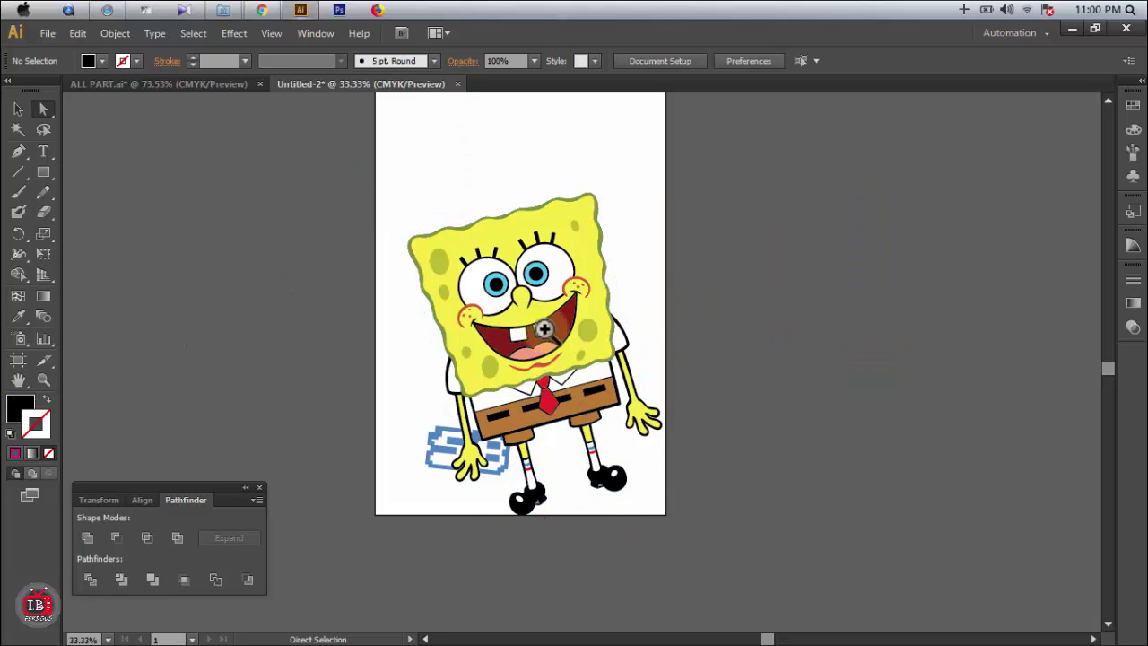
{"action": "left_click_drag", "start_coordinate": [389, 238], "coordinate": [649, 326]}
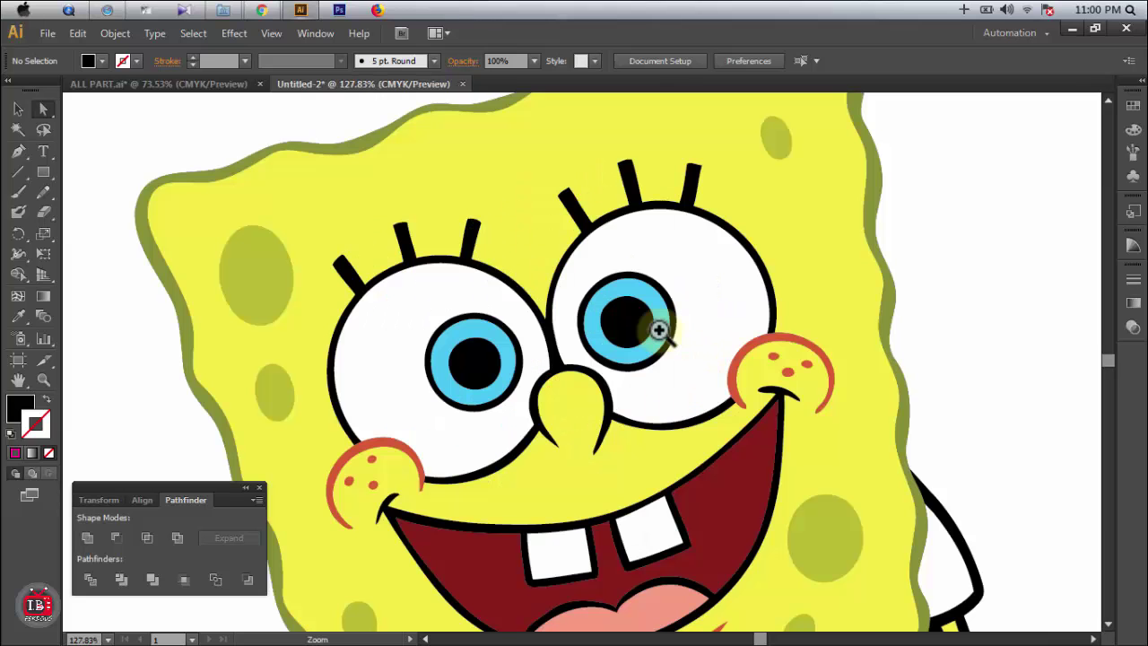
{"action": "key", "text": "a"}
{"action": "left_click_drag", "start_coordinate": [478, 320], "coordinate": [969, 251]}
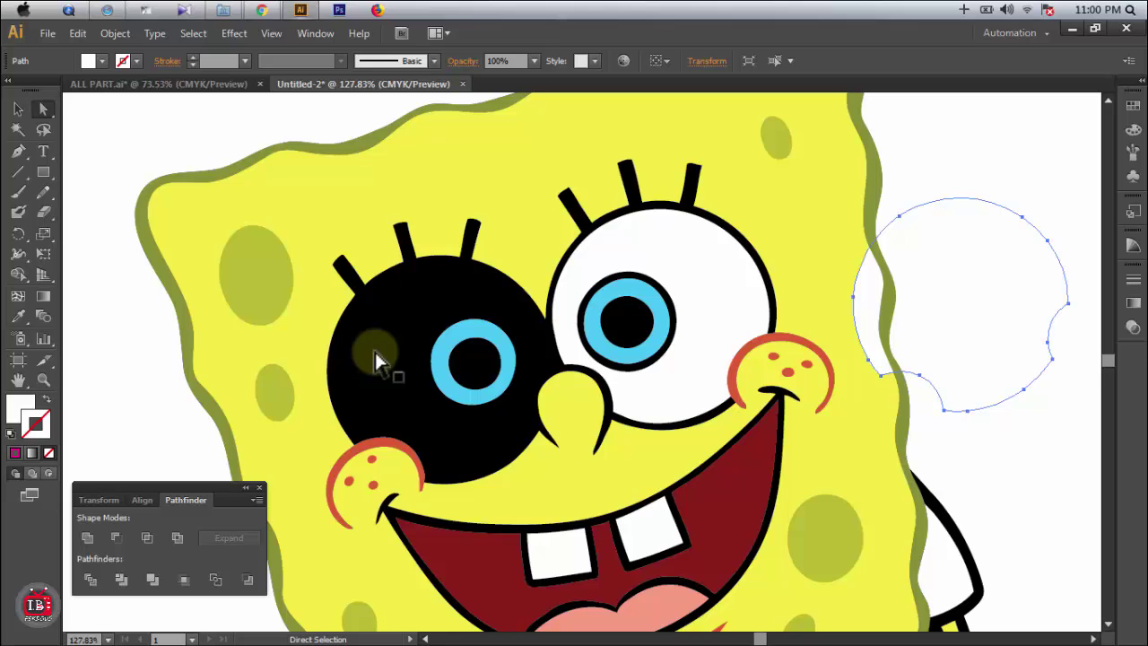
{"action": "left_click_drag", "start_coordinate": [447, 338], "coordinate": [550, 164]}
{"action": "left_click_drag", "start_coordinate": [475, 565], "coordinate": [706, 439]}
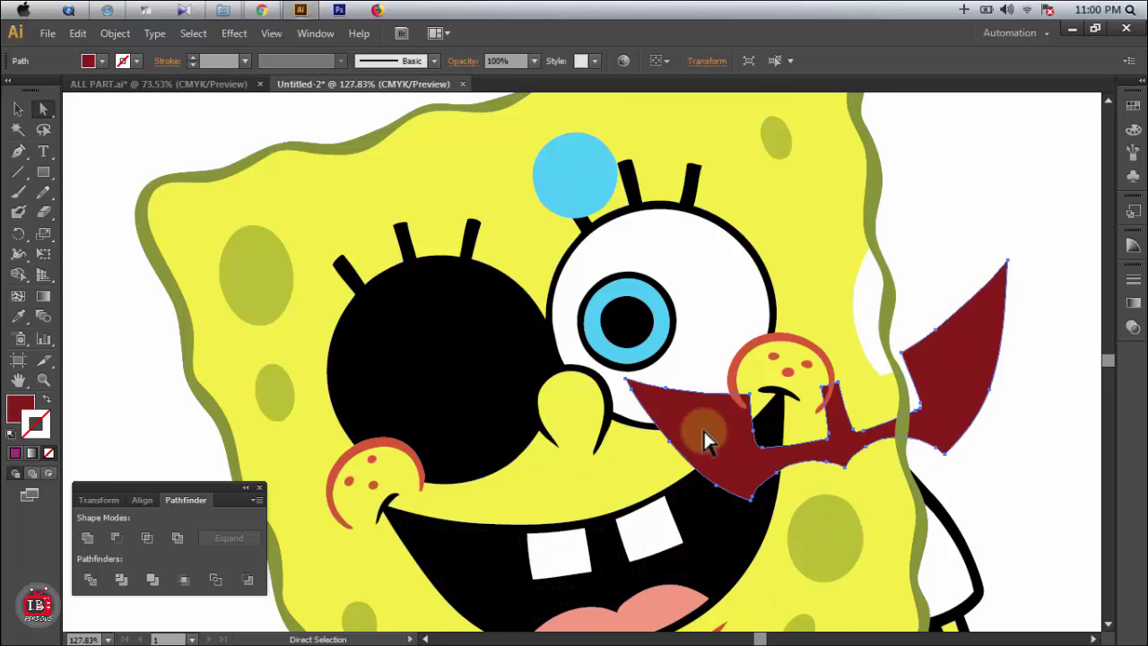
Move the lower green spot, yellow face, red tie and brown trousers fill off the shapes behind them.
{"action": "scroll", "coordinate": [704, 449], "scroll_direction": "down", "scroll_amount": 5}
{"action": "left_click_drag", "start_coordinate": [449, 464], "coordinate": [672, 469]}
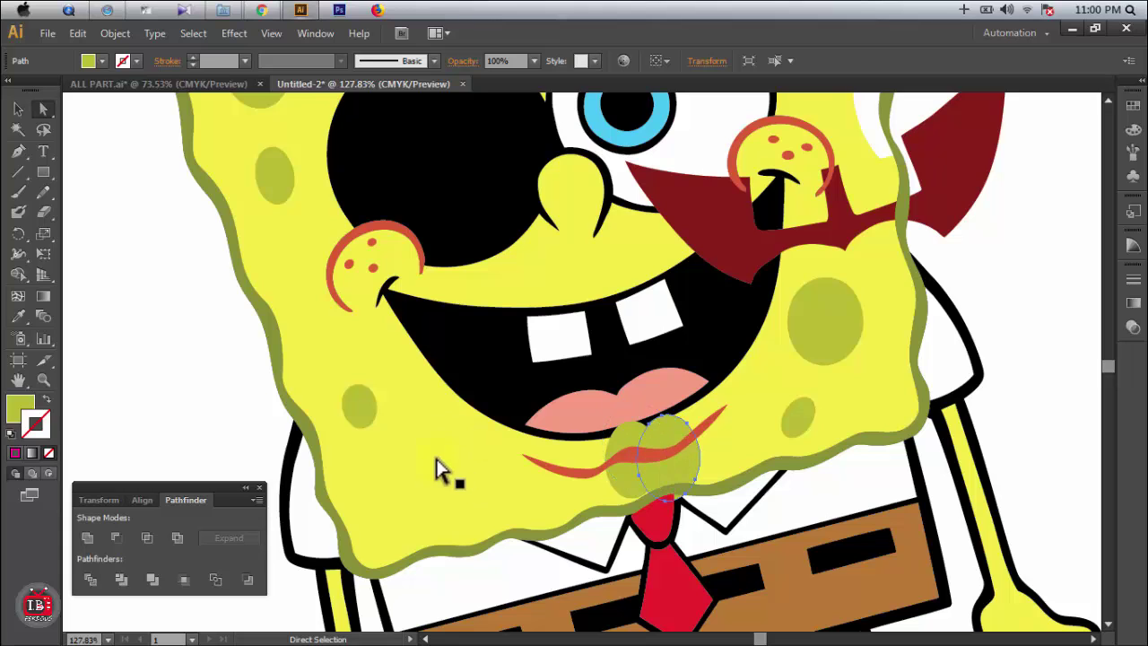
{"action": "left_click_drag", "start_coordinate": [436, 466], "coordinate": [475, 436]}
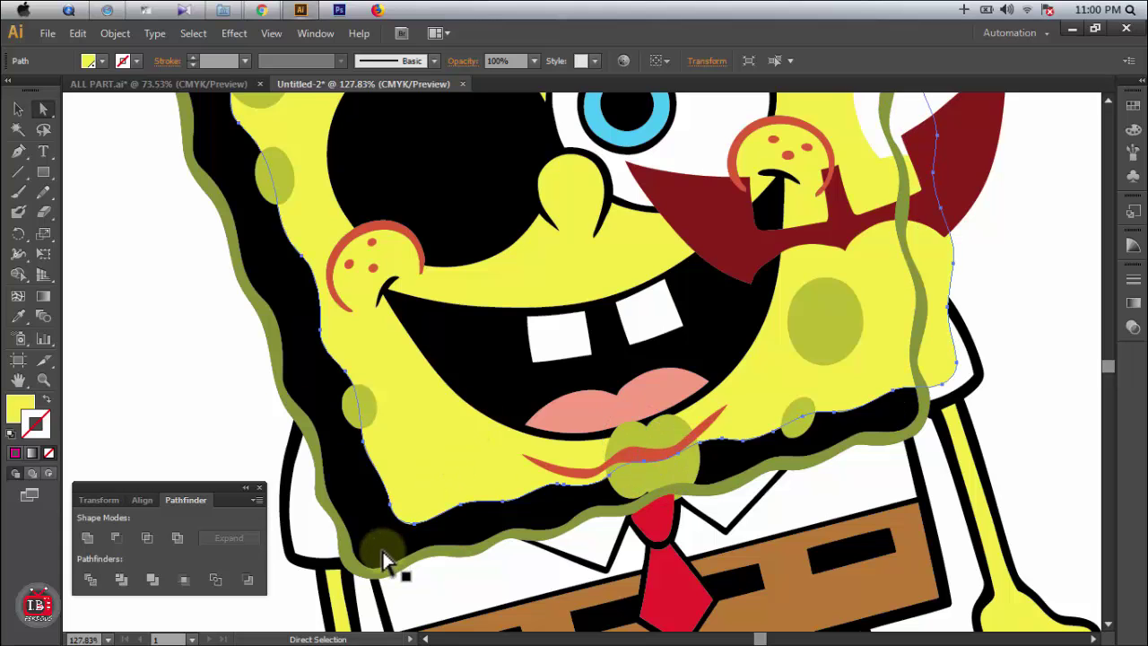
{"action": "scroll", "coordinate": [494, 544], "scroll_direction": "down", "scroll_amount": 5}
{"action": "left_click_drag", "start_coordinate": [678, 434], "coordinate": [820, 466]}
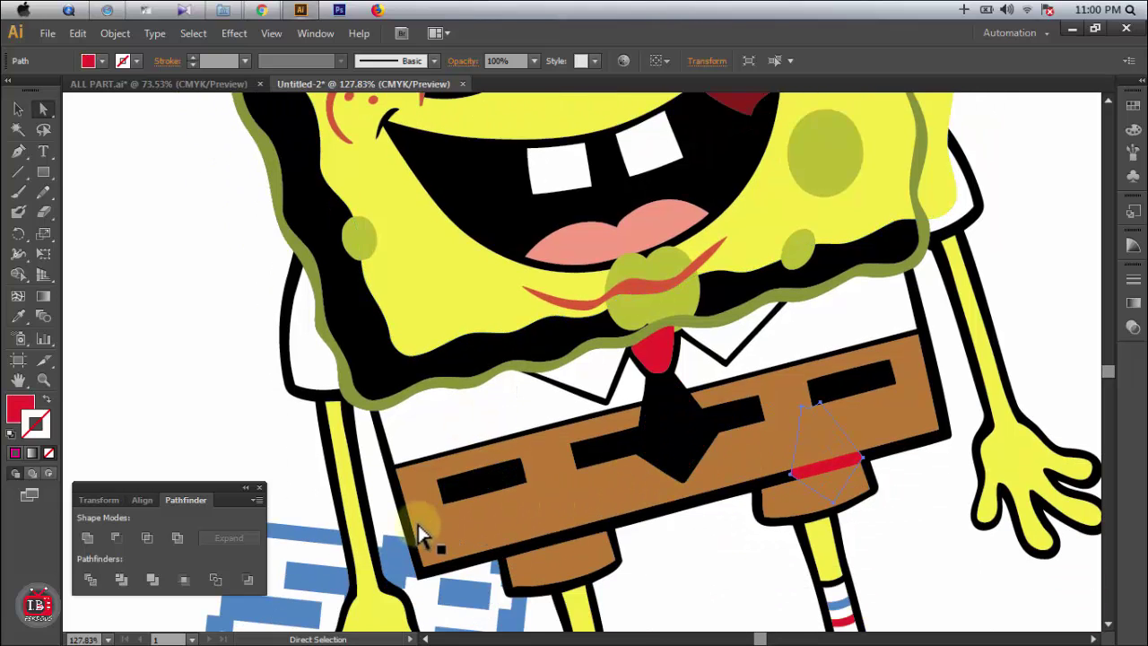
{"action": "left_click_drag", "start_coordinate": [427, 536], "coordinate": [543, 532]}
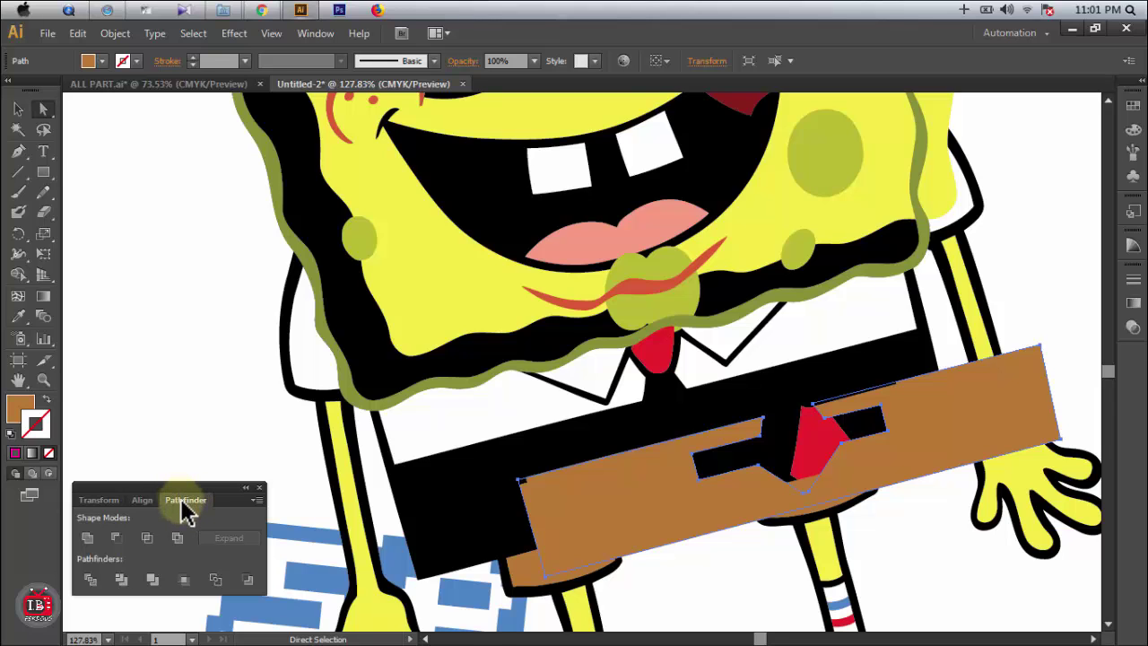
Undo all the moves of the eye, mouth, spot, face, tie and trousers shapes.
{"action": "left_click", "coordinate": [185, 323]}
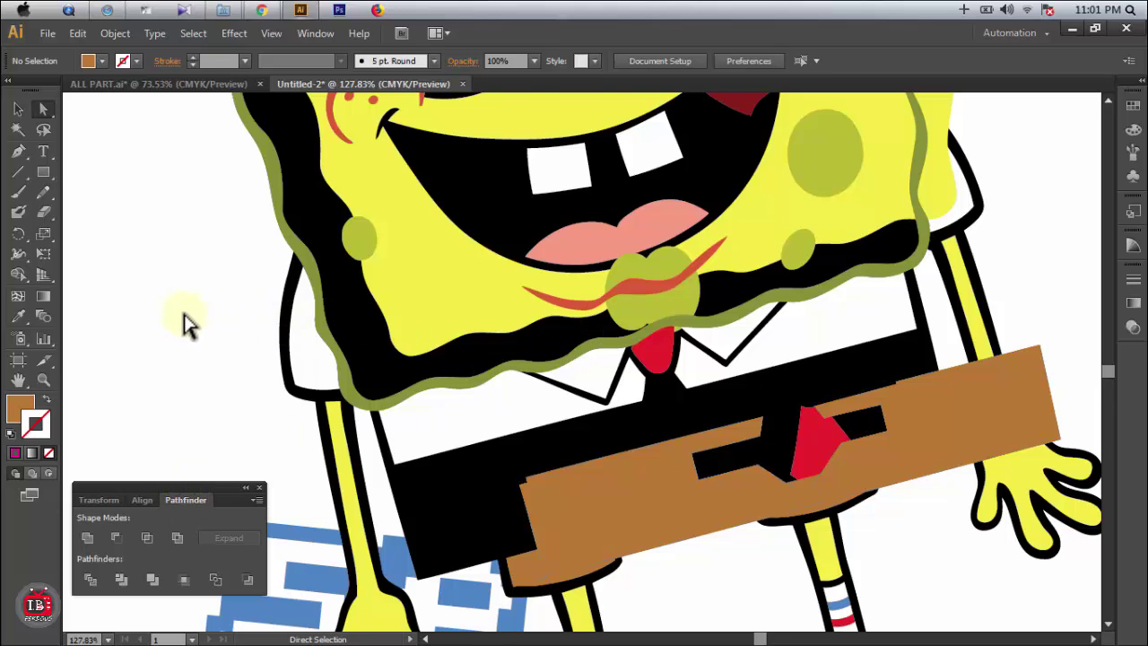
{"action": "key", "text": "ctrl+minus"}
{"action": "key", "text": "ctrl+minus"}
{"action": "key", "text": "ctrl+minus"}
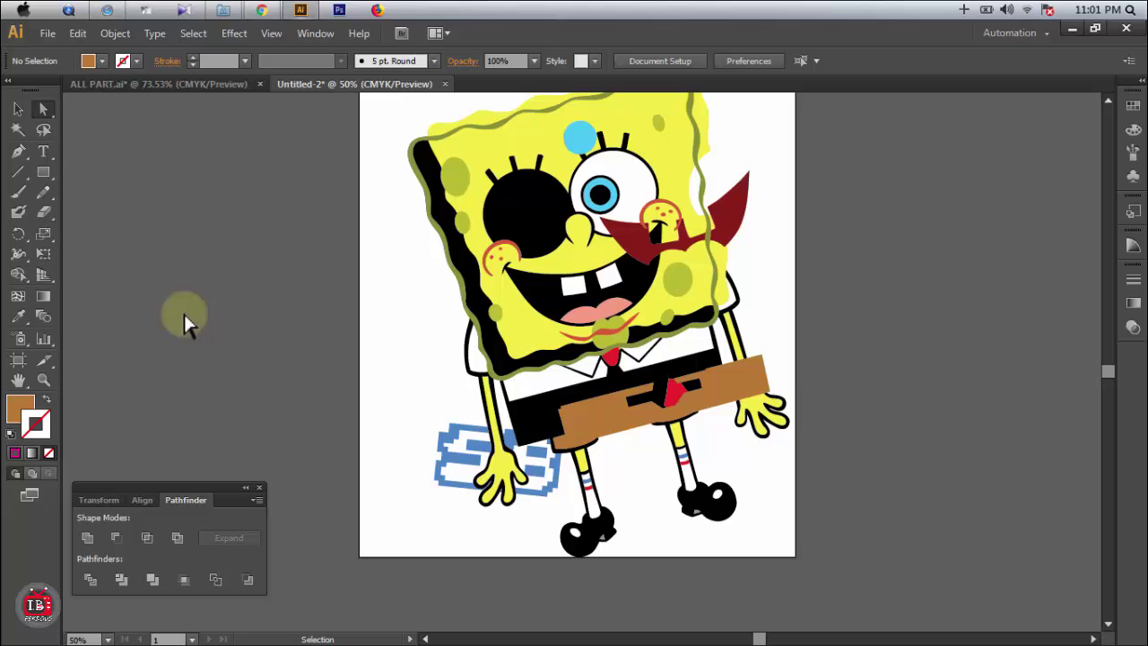
{"action": "key", "text": "ctrl+z"}
{"action": "key", "text": "ctrl+z"}
{"action": "key", "text": "ctrl+z"}
{"action": "key", "text": "ctrl+z"}
{"action": "key", "text": "ctrl+z"}
{"action": "key", "text": "ctrl+z"}
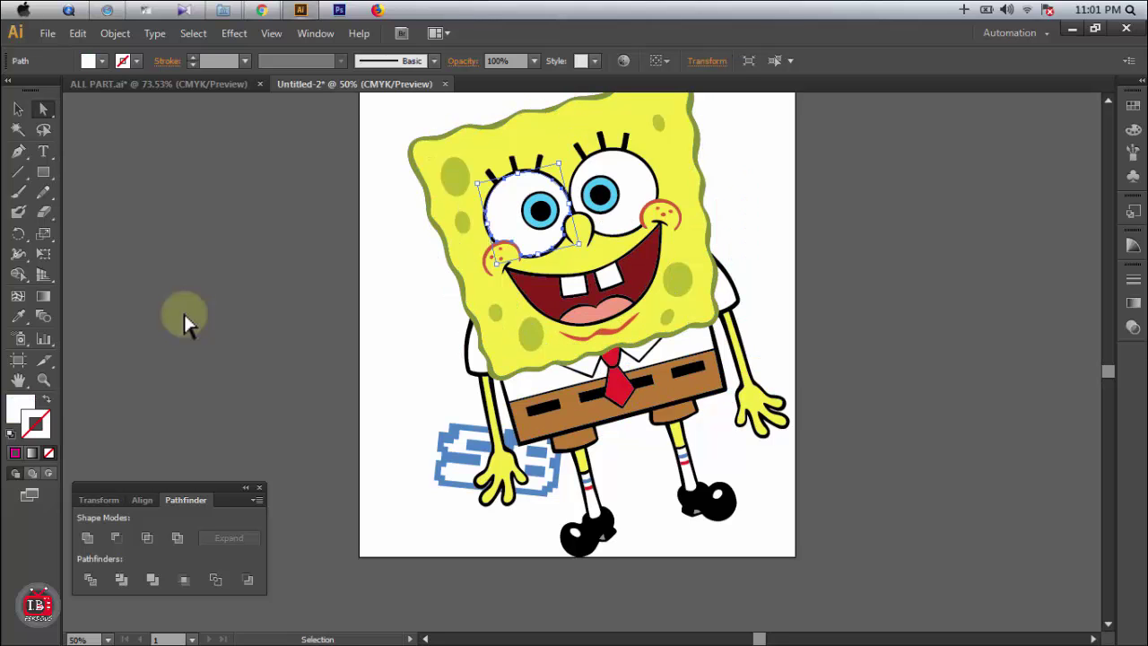
{"action": "key", "text": "ctrl+z"}
{"action": "key", "text": "ctrl+z"}
Redo the deletion of the guide text and pink line above the character, and clear the selection.
{"action": "left_click_drag", "start_coordinate": [389, 240], "coordinate": [432, 490]}
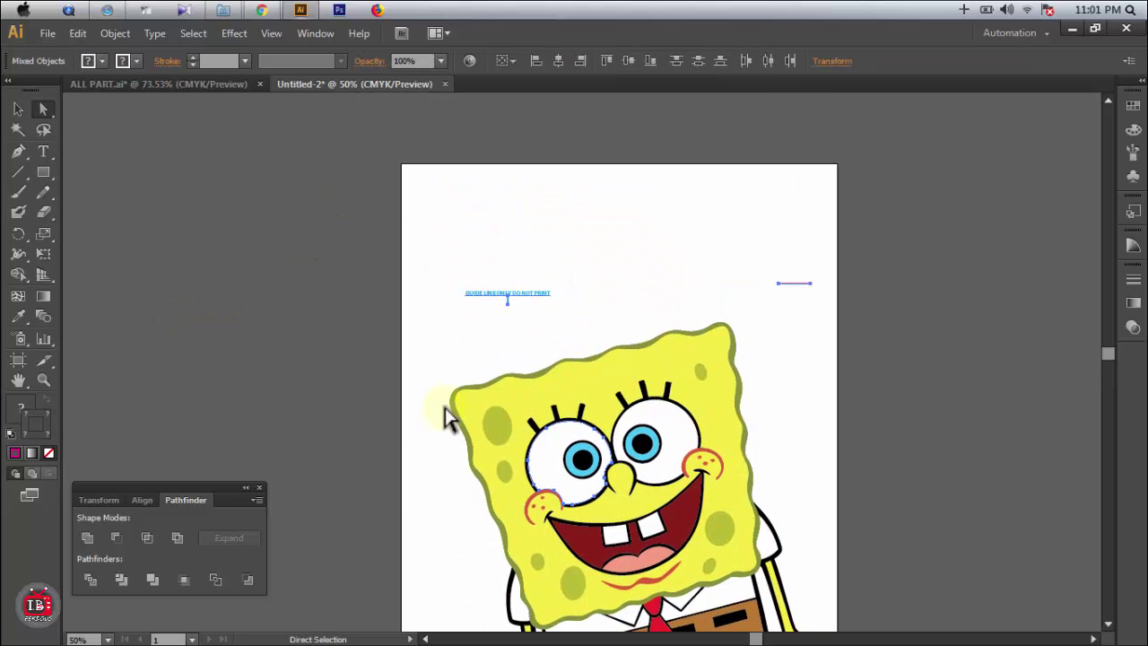
{"action": "key", "text": "ctrl+z"}
{"action": "key", "text": "ctrl+z"}
{"action": "key", "text": "ctrl+shift+z"}
{"action": "key", "text": "ctrl+shift+z"}
{"action": "key", "text": "ctrl+shift+z"}
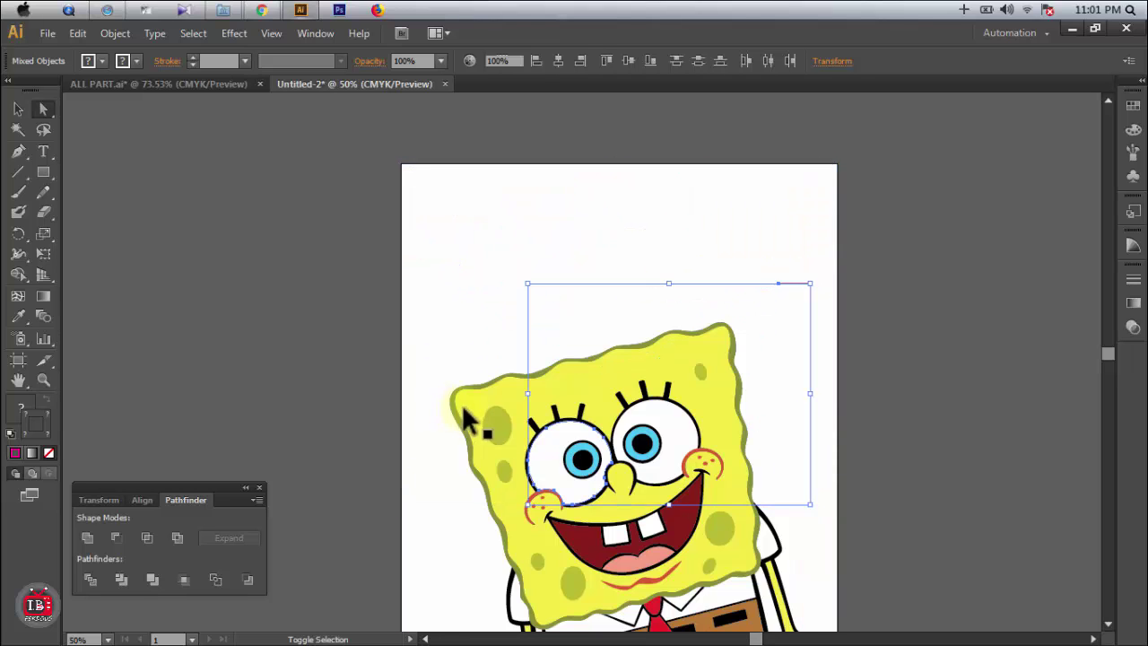
{"action": "key", "text": "ctrl+shift+z"}
{"action": "left_click_drag", "start_coordinate": [685, 392], "coordinate": [551, 237]}
{"action": "left_click", "coordinate": [761, 234]}
{"action": "left_click_drag", "start_coordinate": [648, 305], "coordinate": [713, 288]}
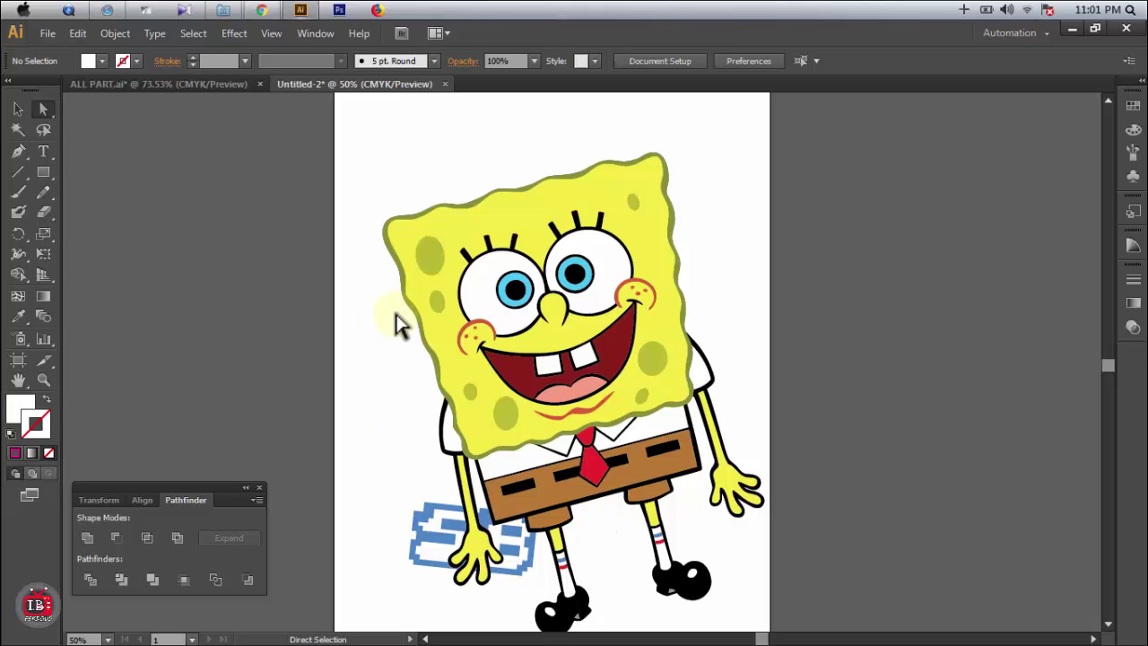
Select the whole character and place a duplicate of it beside the artboard.
{"action": "key", "text": "v"}
{"action": "left_click_drag", "start_coordinate": [400, 324], "coordinate": [337, 290]}
{"action": "left_click_drag", "start_coordinate": [268, 156], "coordinate": [797, 572]}
{"action": "left_click_drag", "start_coordinate": [783, 502], "coordinate": [537, 485]}
{"action": "left_click_drag", "start_coordinate": [348, 342], "coordinate": [751, 418]}
{"action": "left_click_drag", "start_coordinate": [557, 316], "coordinate": [582, 319]}
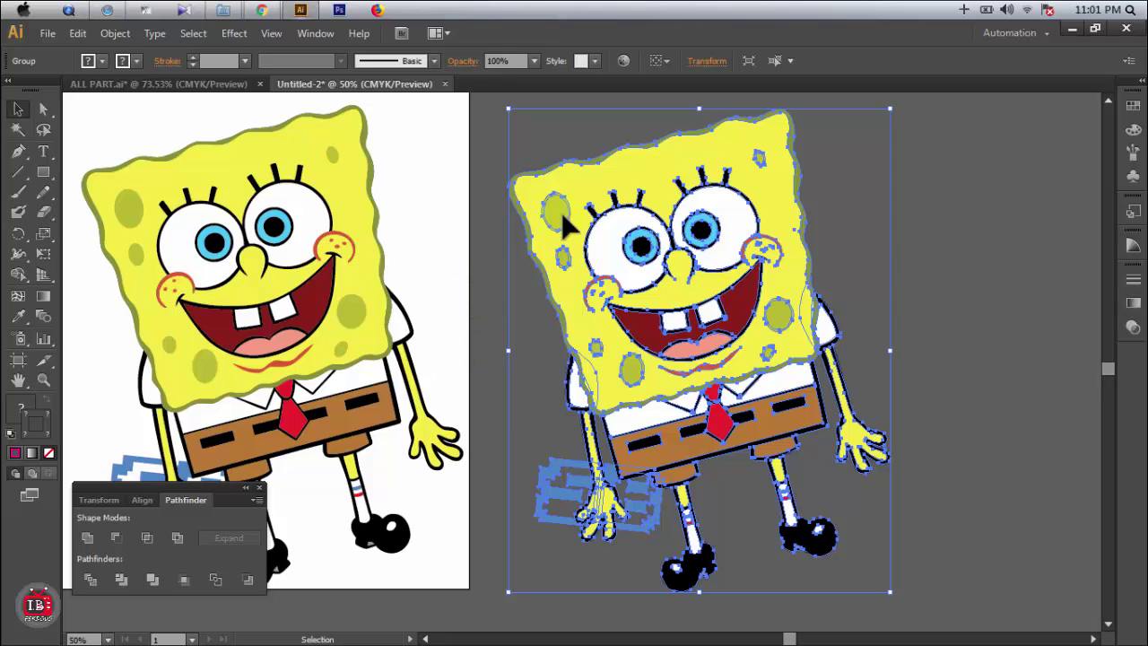
Apply Outline Stroke twice to the duplicated character's paths.
{"action": "left_click", "coordinate": [116, 33]}
{"action": "left_click", "coordinate": [565, 95]}
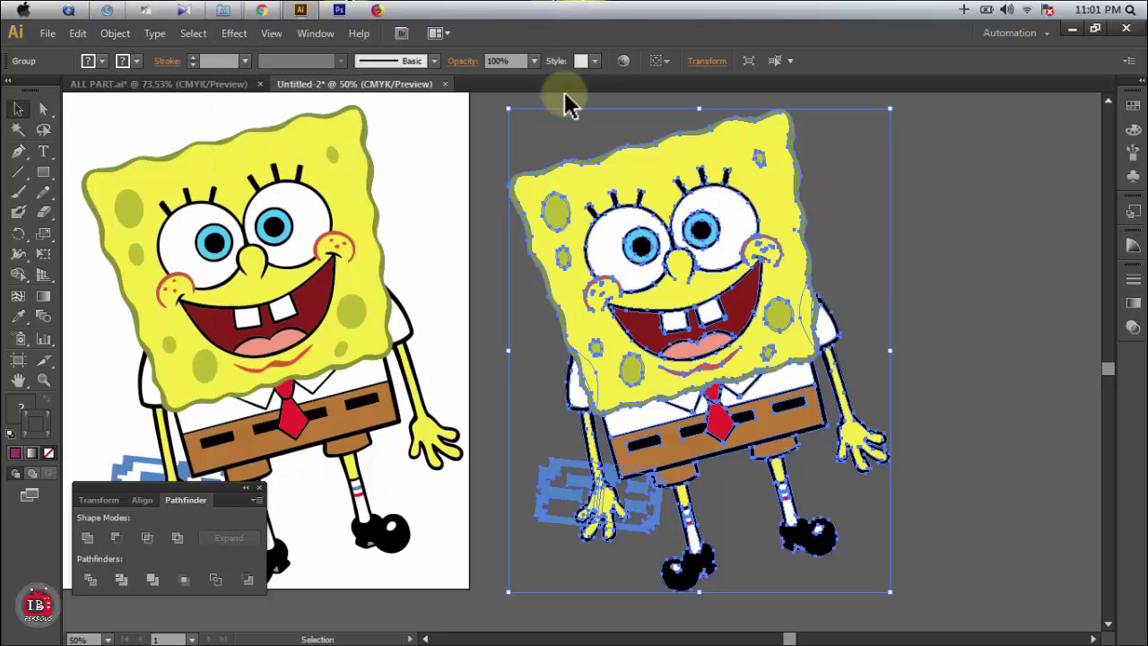
{"action": "left_click", "coordinate": [43, 428]}
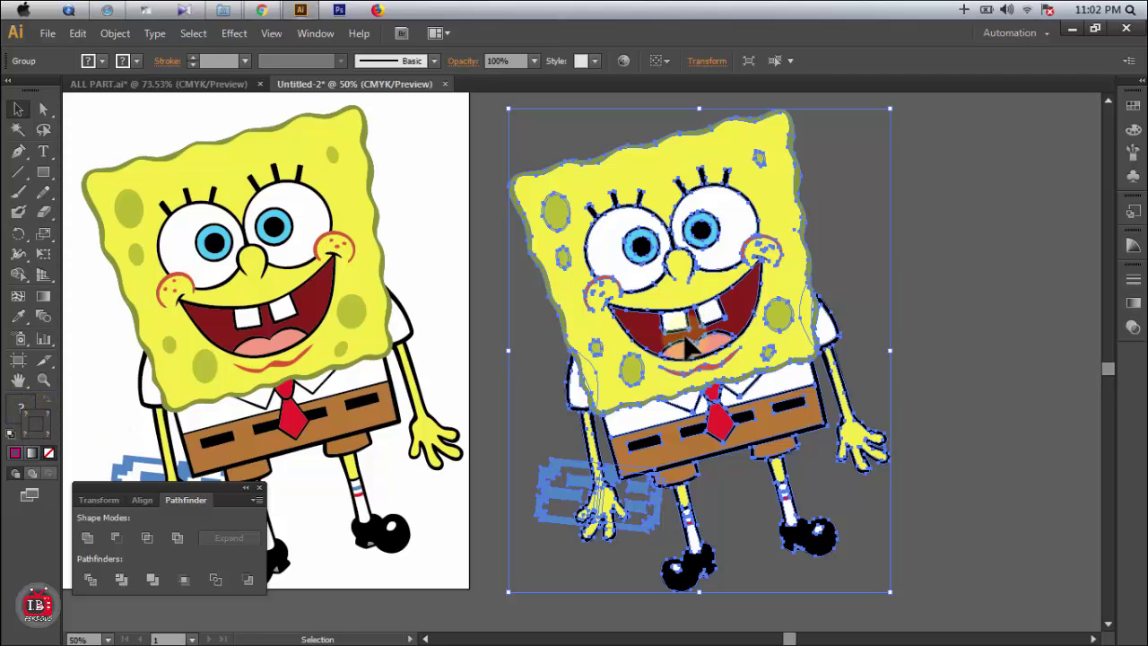
{"action": "left_click", "coordinate": [115, 33]}
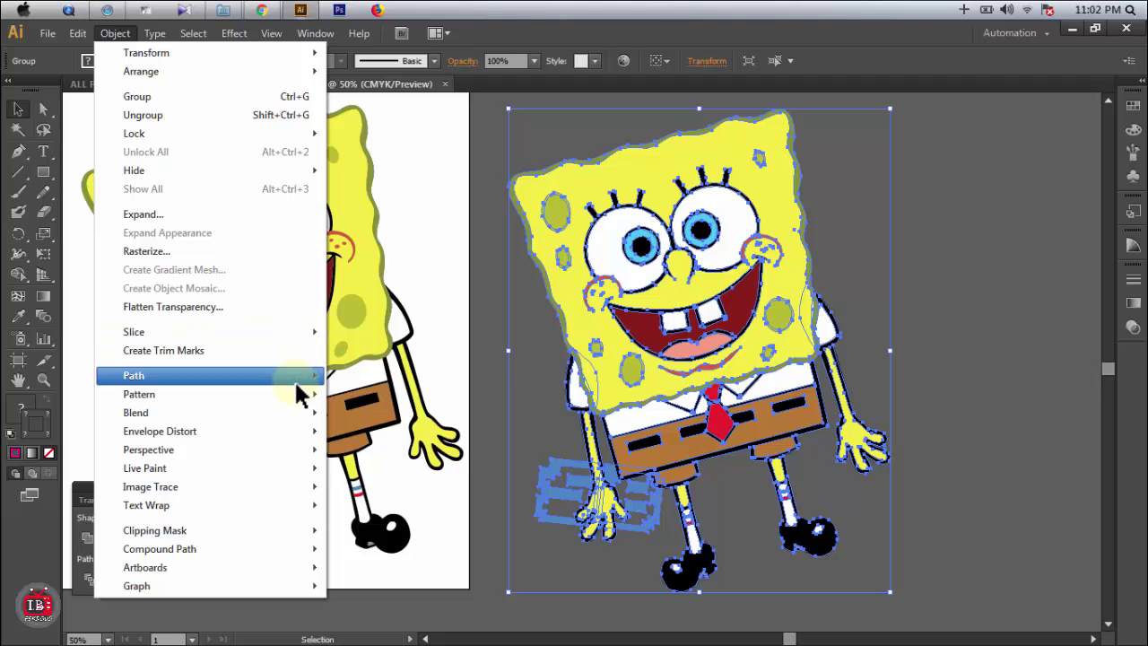
{"action": "mouse_move", "coordinate": [303, 377]}
{"action": "left_click", "coordinate": [405, 418]}
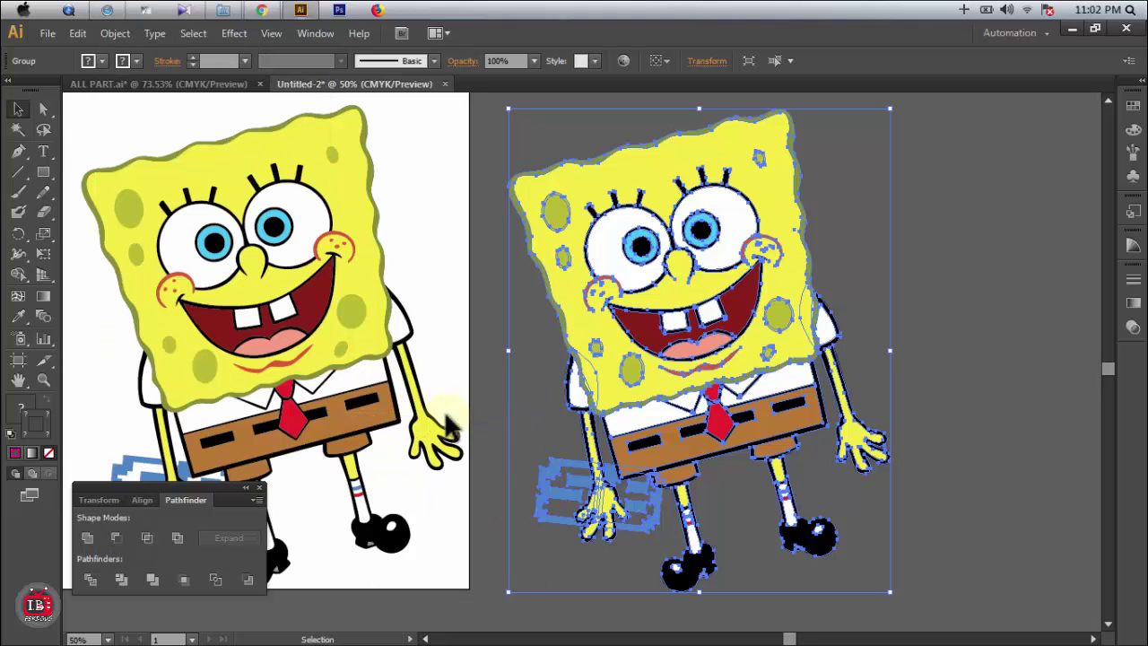
{"action": "scroll", "coordinate": [521, 300], "scroll_direction": "down", "scroll_amount": 1}
{"action": "scroll", "coordinate": [589, 320], "scroll_direction": "up", "scroll_amount": 2}
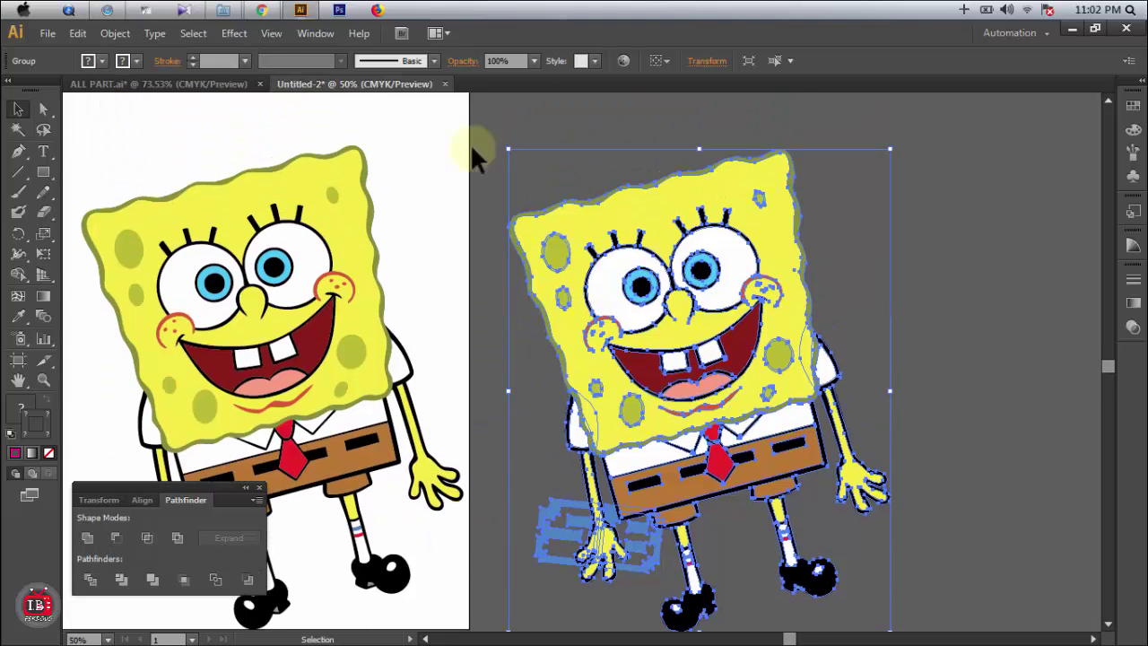
{"action": "left_click", "coordinate": [112, 36]}
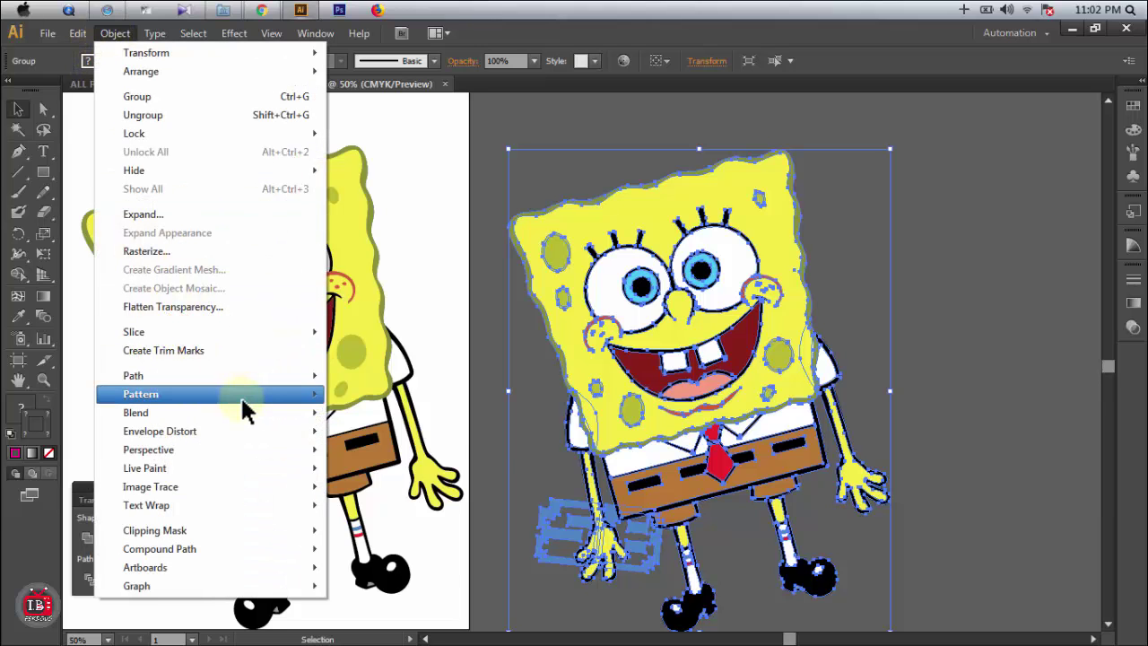
{"action": "mouse_move", "coordinate": [240, 375]}
{"action": "left_click", "coordinate": [392, 419]}
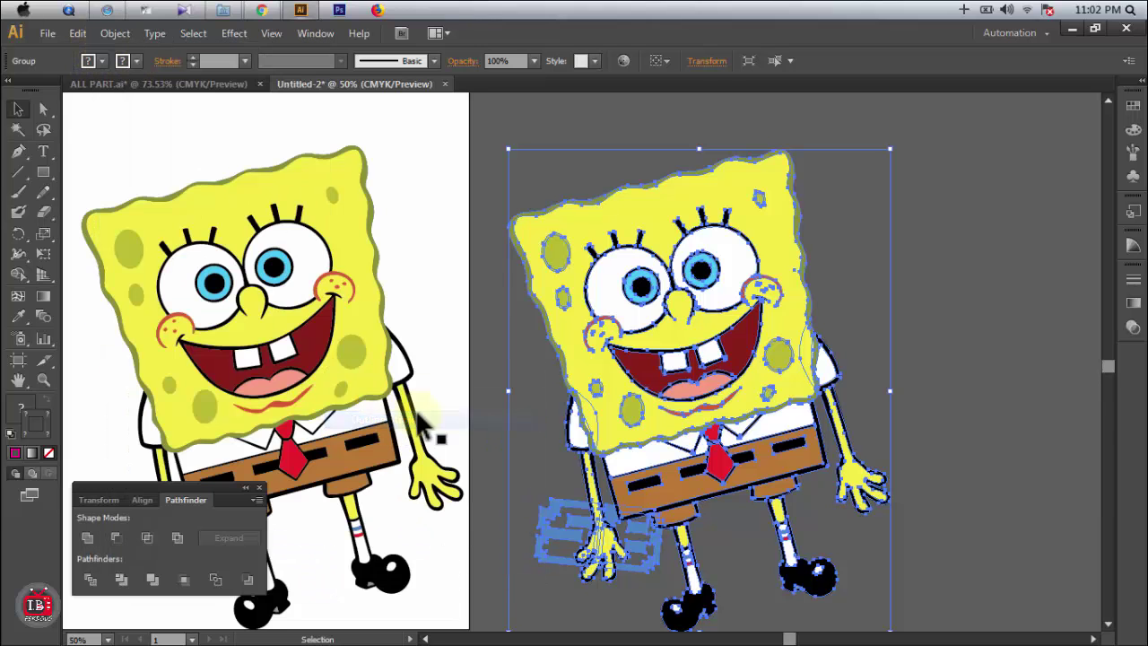
{"action": "scroll", "coordinate": [584, 339], "scroll_direction": "down", "scroll_amount": 2}
{"action": "scroll", "coordinate": [583, 332], "scroll_direction": "up", "scroll_amount": 1}
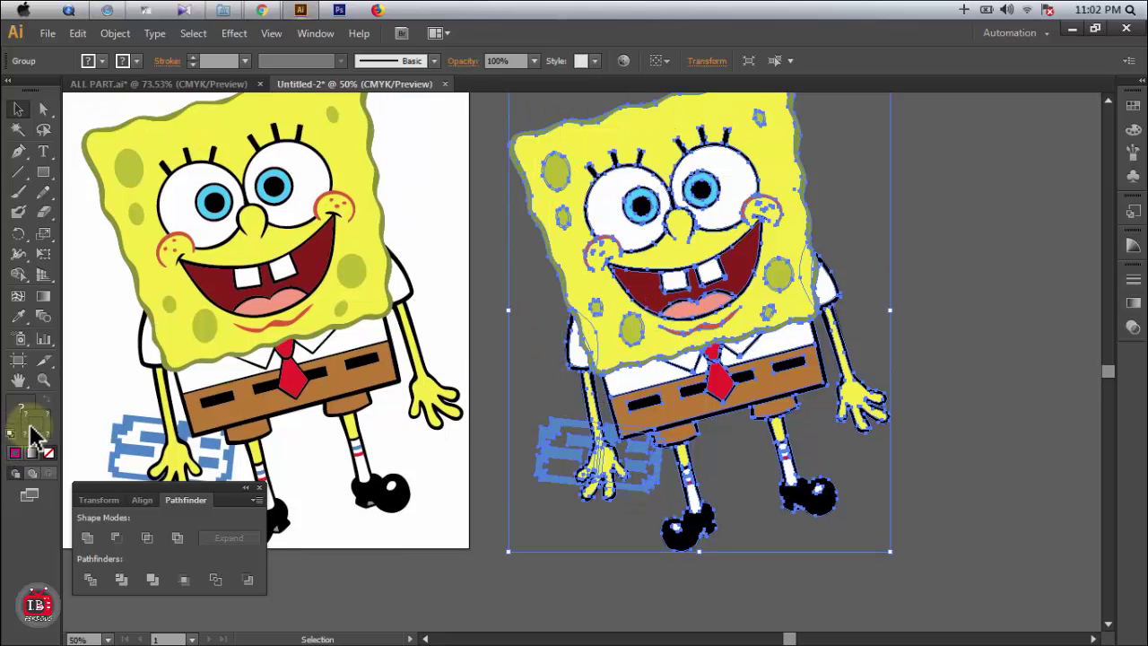
Split the duplicate's overlapping shapes with Pathfinder Divide, check its stroke and fill, and apply Divide once more.
{"action": "left_click", "coordinate": [89, 582]}
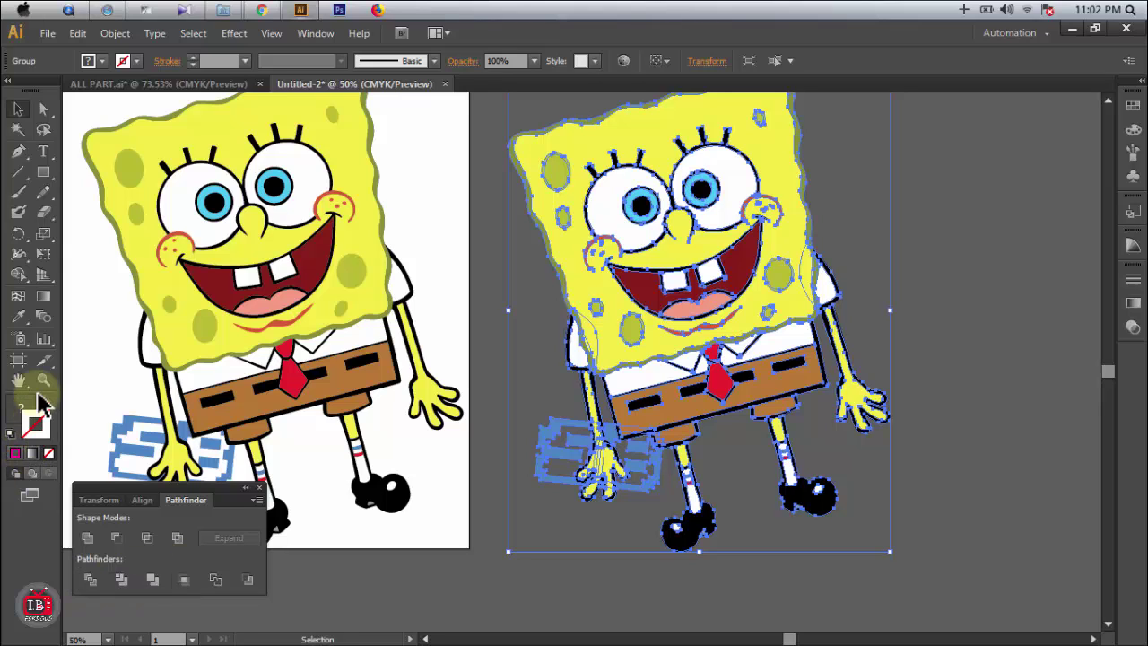
{"action": "left_click", "coordinate": [34, 428]}
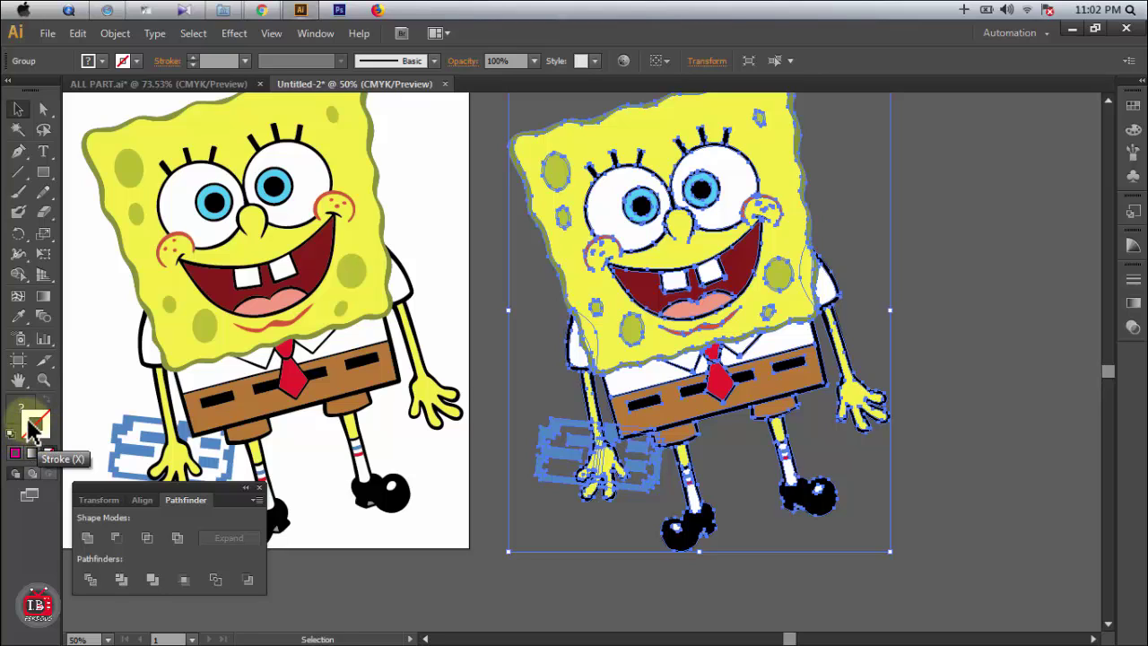
{"action": "left_click", "coordinate": [26, 416]}
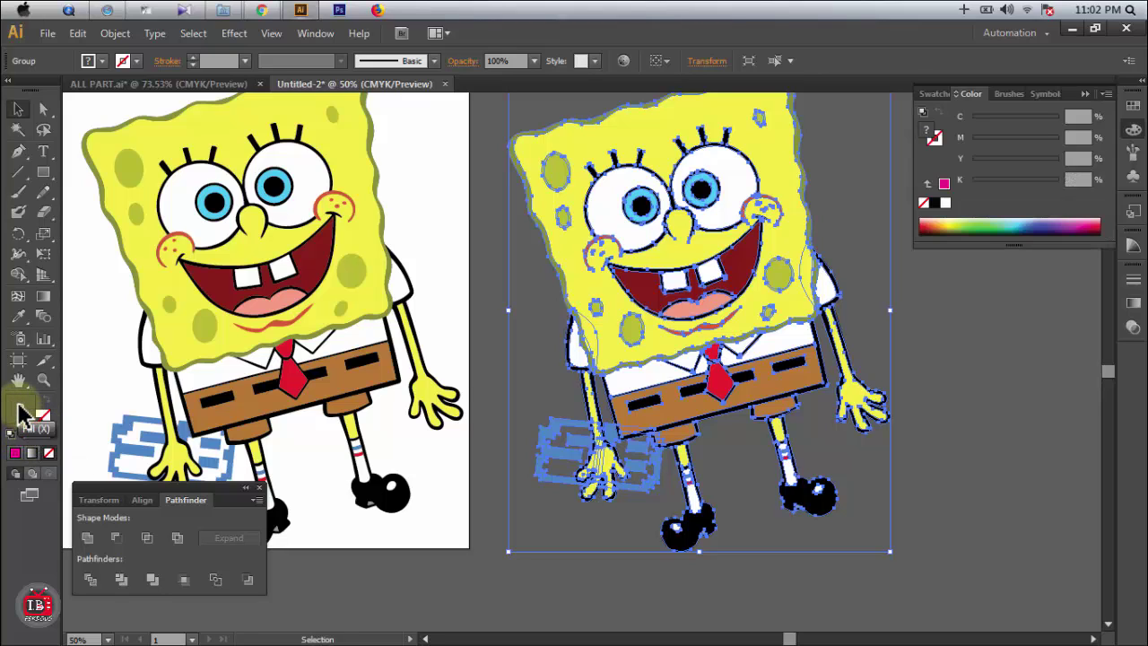
{"action": "left_click", "coordinate": [89, 583]}
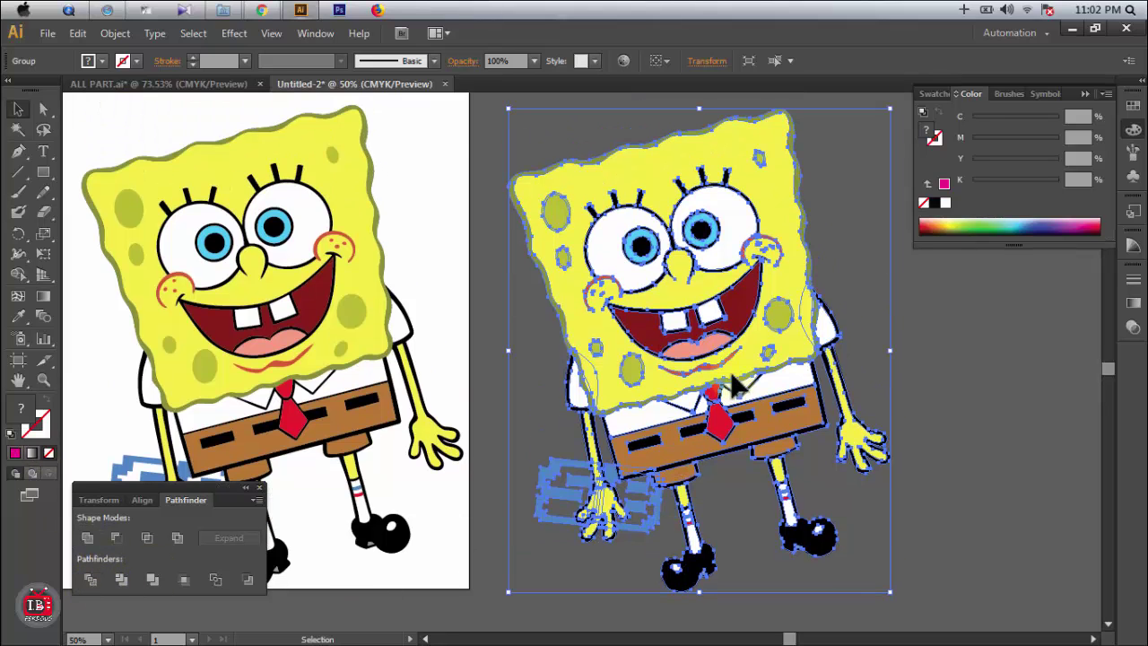
Ungroup the divided duplicate of the character and clear the selection.
{"action": "right_click", "coordinate": [733, 377]}
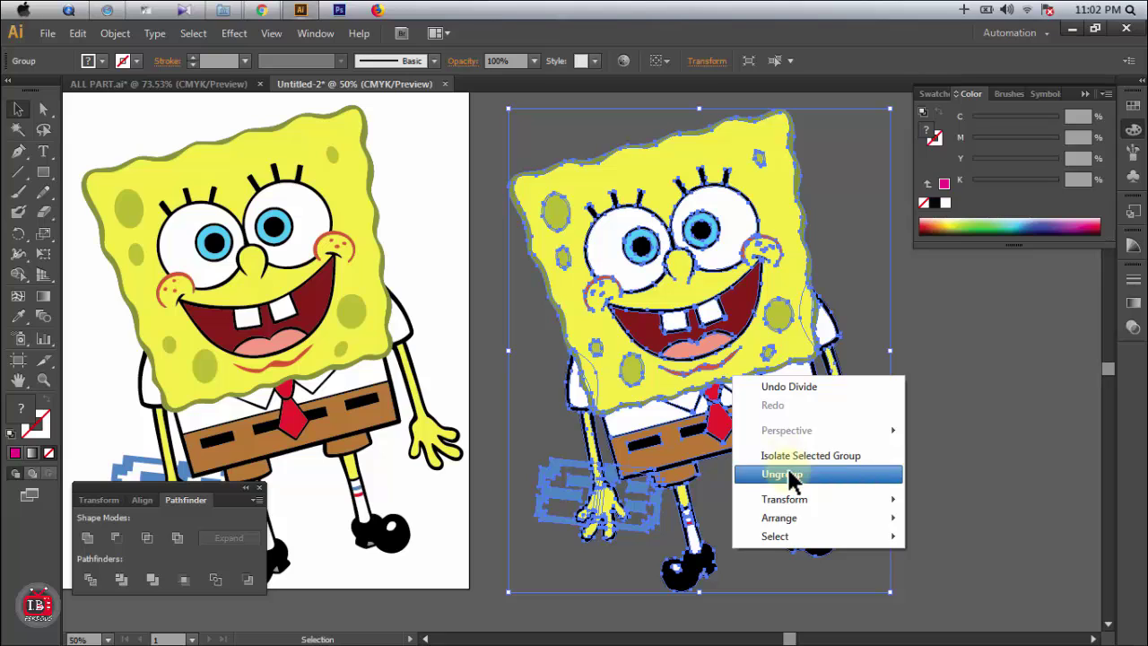
{"action": "left_click", "coordinate": [787, 471]}
{"action": "left_click", "coordinate": [922, 441]}
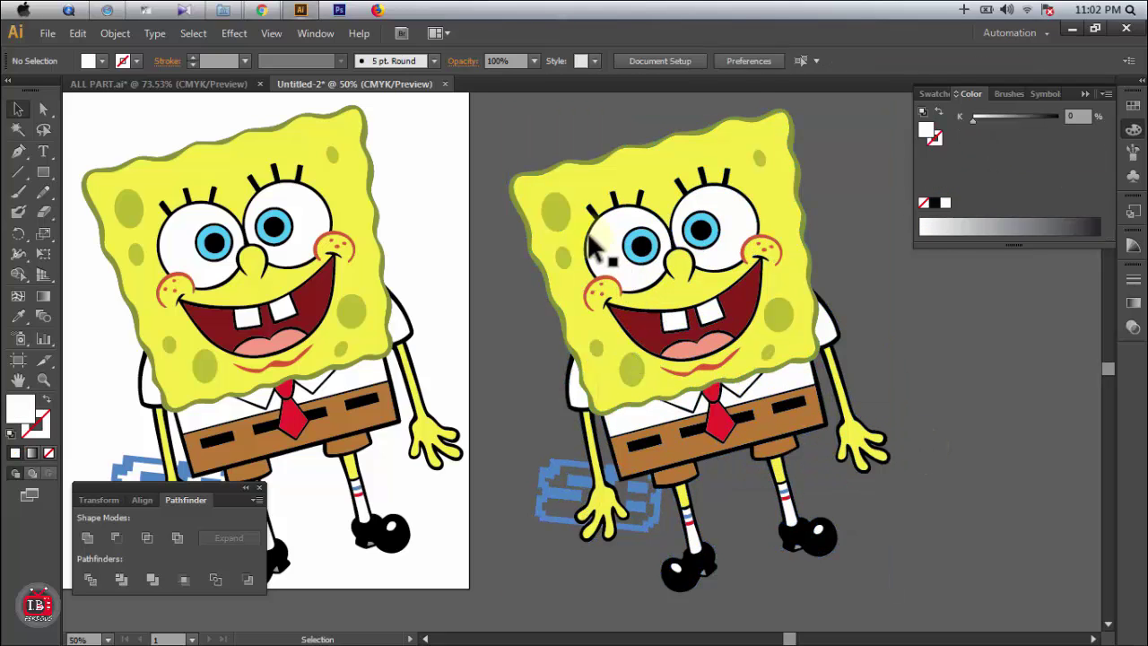
Ungroup the original character on the artboard repeatedly until its shapes can be selected individually.
{"action": "left_click_drag", "start_coordinate": [353, 144], "coordinate": [350, 143]}
{"action": "right_click", "coordinate": [350, 142]}
{"action": "left_click", "coordinate": [395, 241]}
{"action": "left_click", "coordinate": [383, 191]}
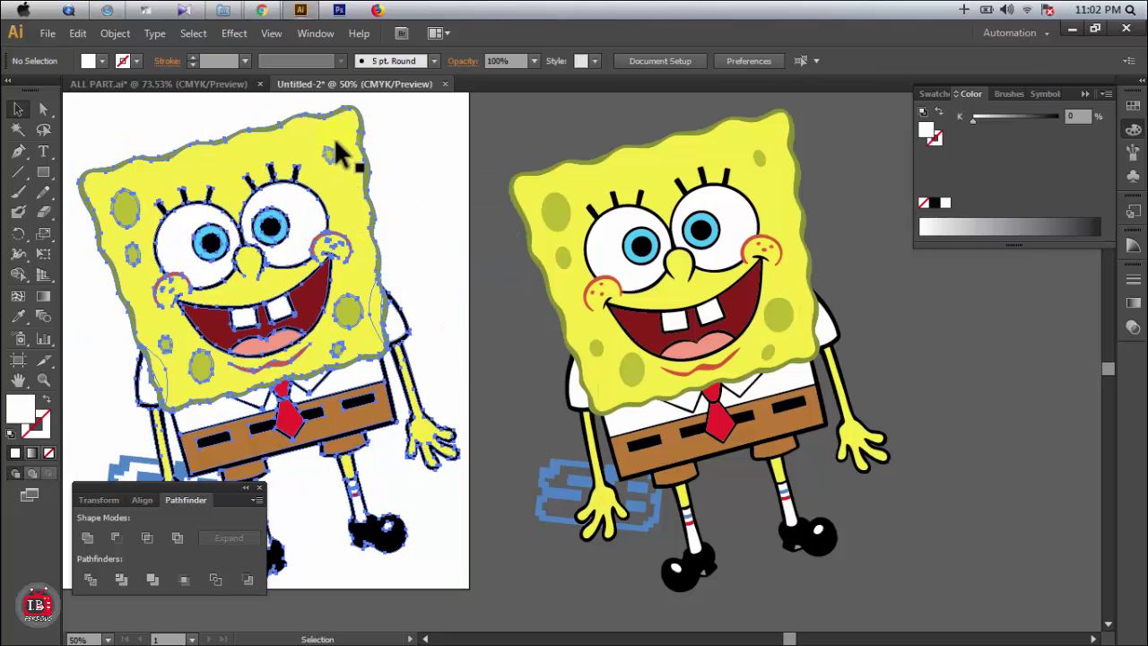
{"action": "left_click", "coordinate": [336, 154]}
{"action": "right_click", "coordinate": [394, 172]}
{"action": "left_click", "coordinate": [458, 266]}
{"action": "left_click", "coordinate": [427, 192]}
{"action": "left_click", "coordinate": [354, 159]}
{"action": "right_click", "coordinate": [355, 159]}
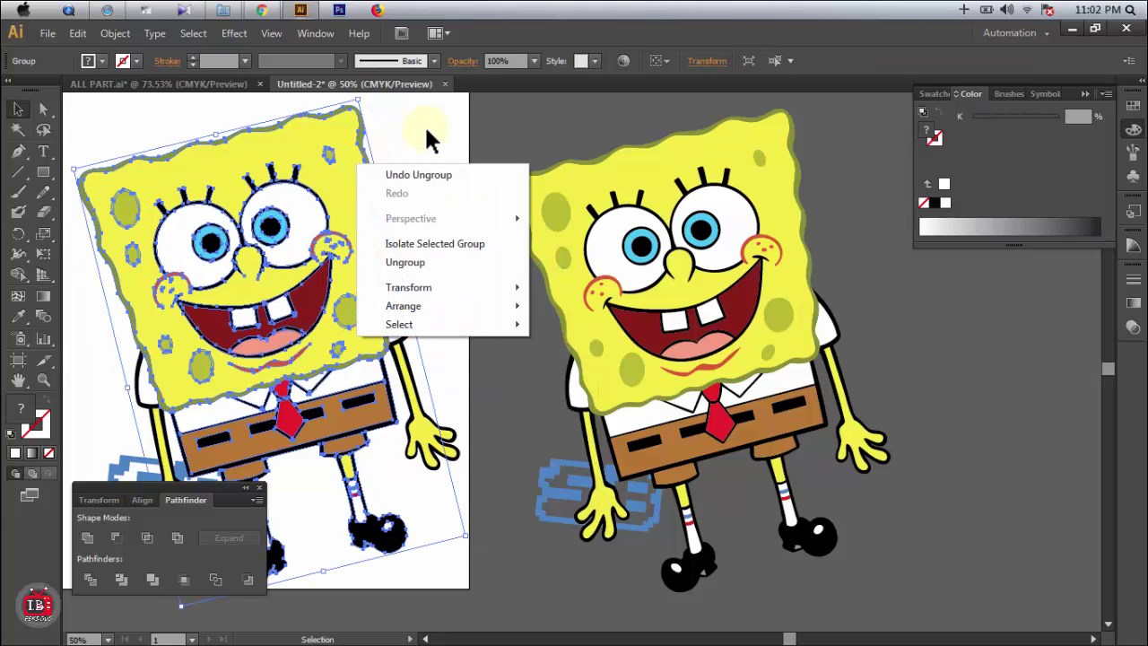
{"action": "left_click", "coordinate": [406, 261]}
{"action": "left_click", "coordinate": [417, 189]}
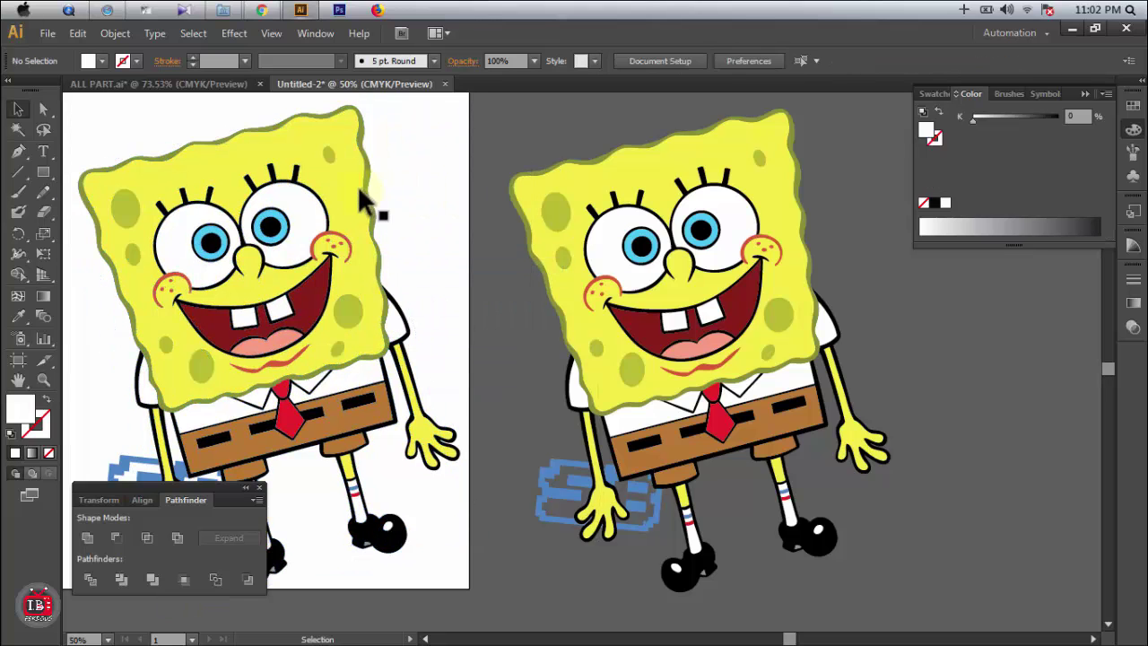
{"action": "left_click", "coordinate": [360, 189]}
{"action": "right_click", "coordinate": [360, 189]}
{"action": "left_click", "coordinate": [440, 140]}
Shift the yellow body shape of the original and of the divided duplicate to compare them, and undo both moves.
{"action": "left_click_drag", "start_coordinate": [354, 180], "coordinate": [335, 214]}
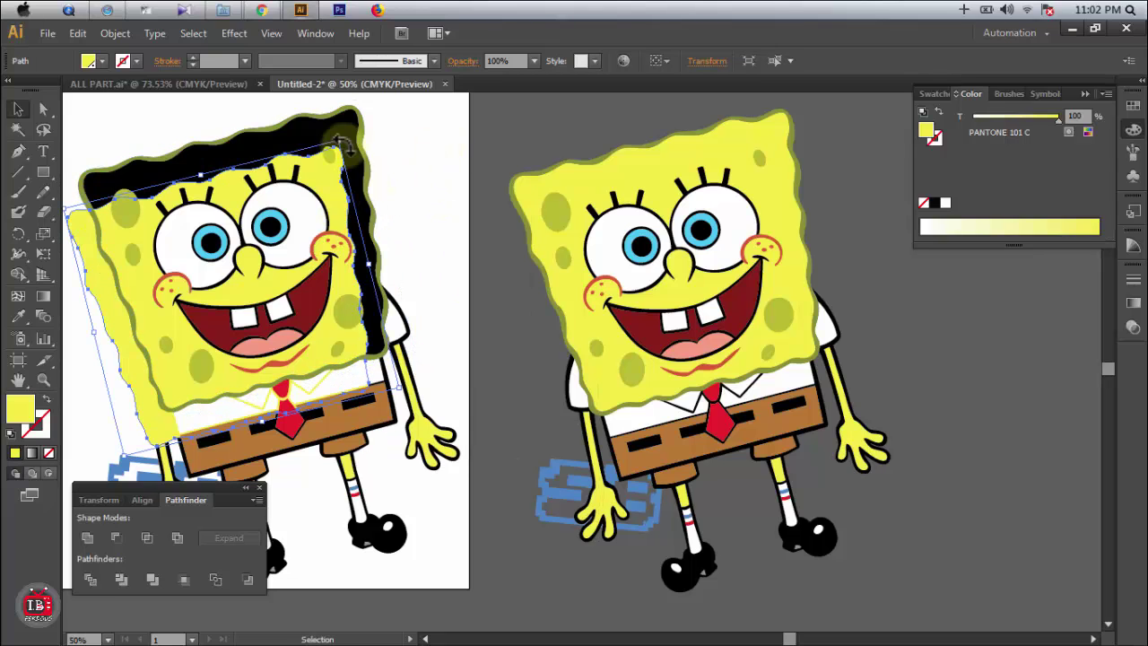
{"action": "left_click", "coordinate": [803, 136]}
{"action": "left_click_drag", "start_coordinate": [762, 125], "coordinate": [748, 160]}
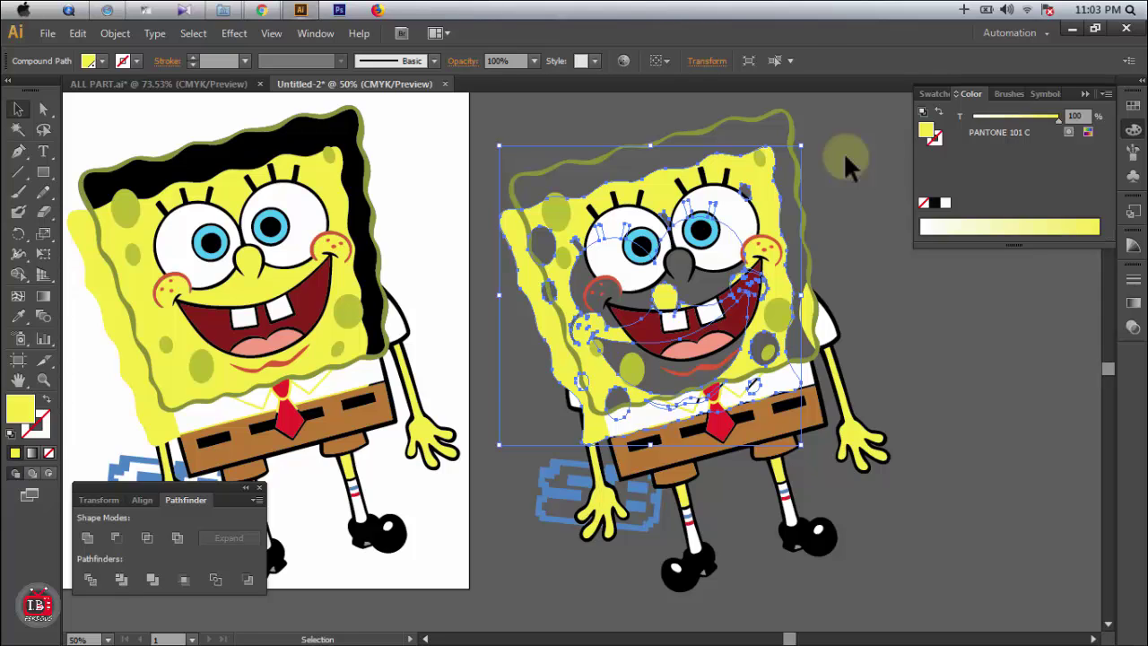
{"action": "left_click", "coordinate": [843, 152]}
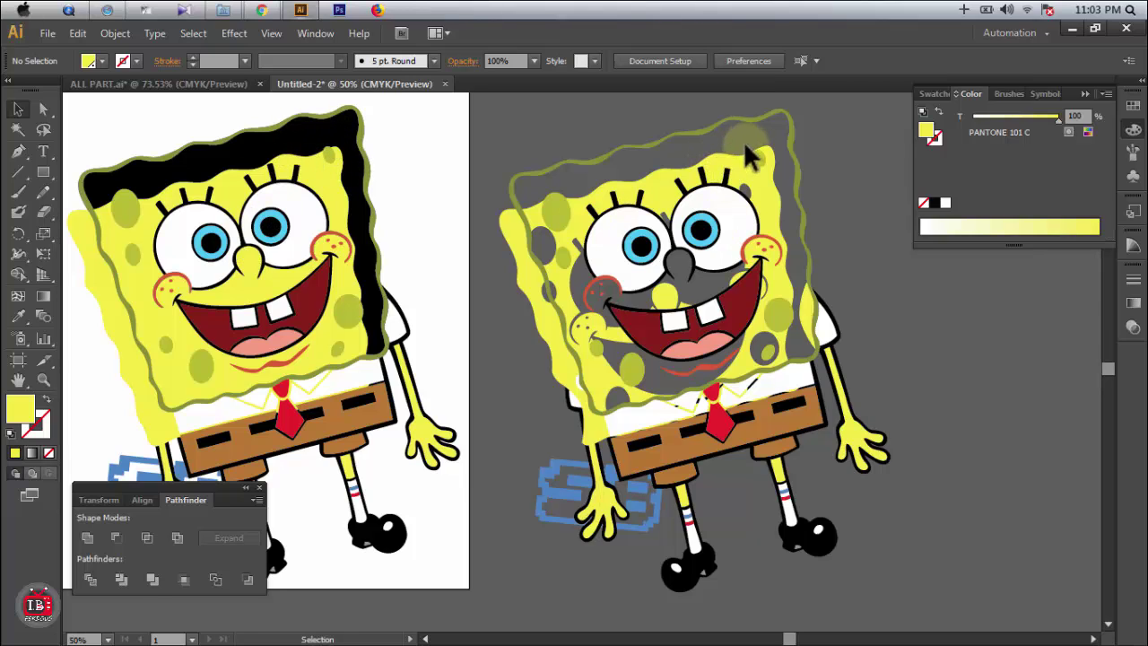
{"action": "key", "text": "ctrl"}
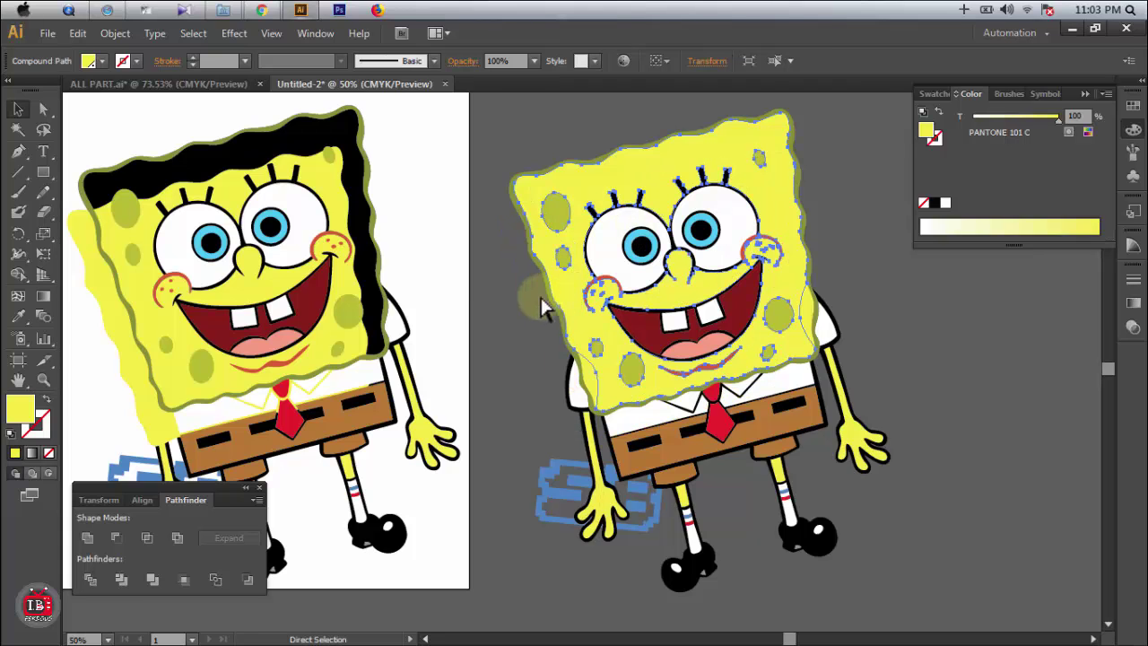
{"action": "key", "text": "v"}
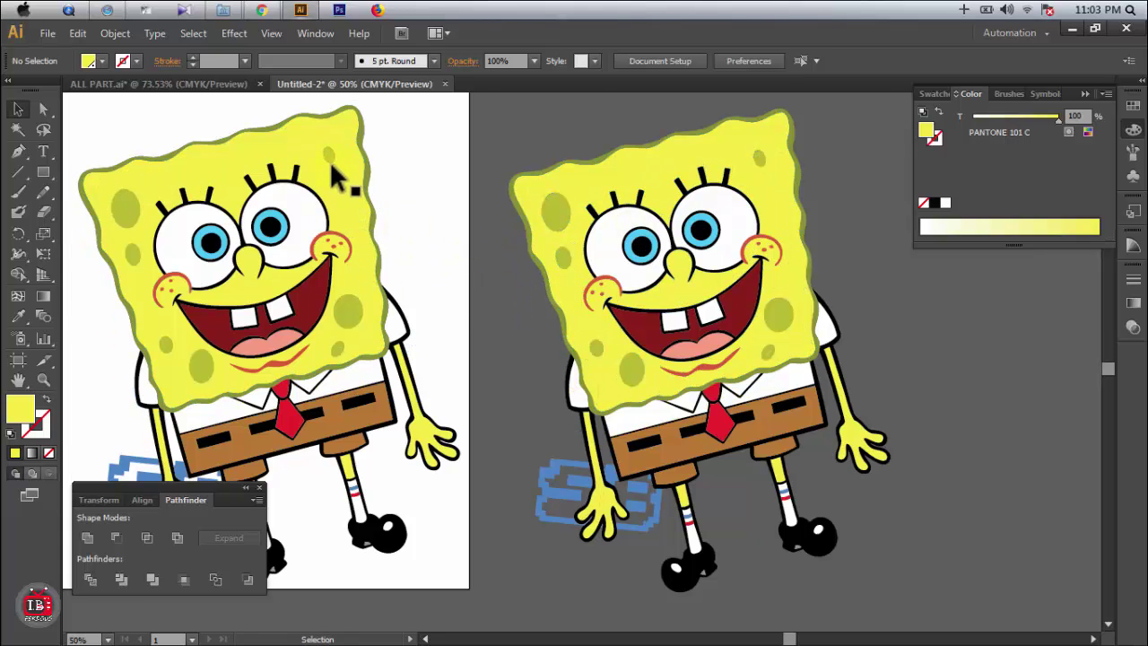
Offset both characters' yellow body shapes once more to compare what lies beneath, and restore their positions.
{"action": "left_click", "coordinate": [334, 187]}
{"action": "left_click_drag", "start_coordinate": [332, 183], "coordinate": [319, 203]}
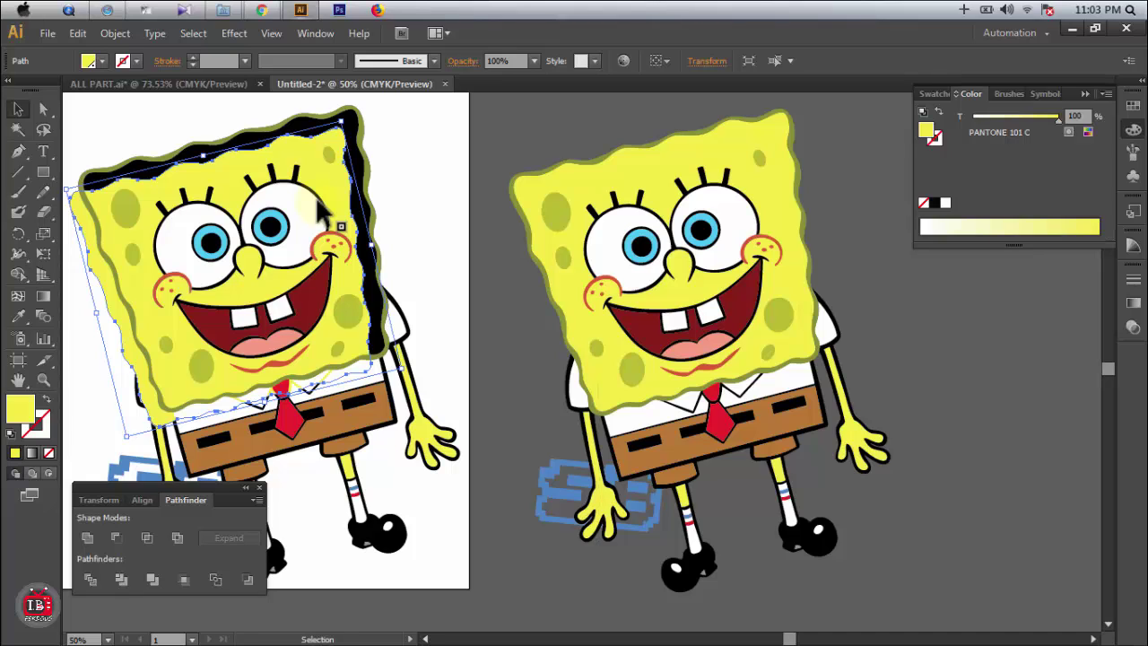
{"action": "left_click_drag", "start_coordinate": [744, 136], "coordinate": [731, 166]}
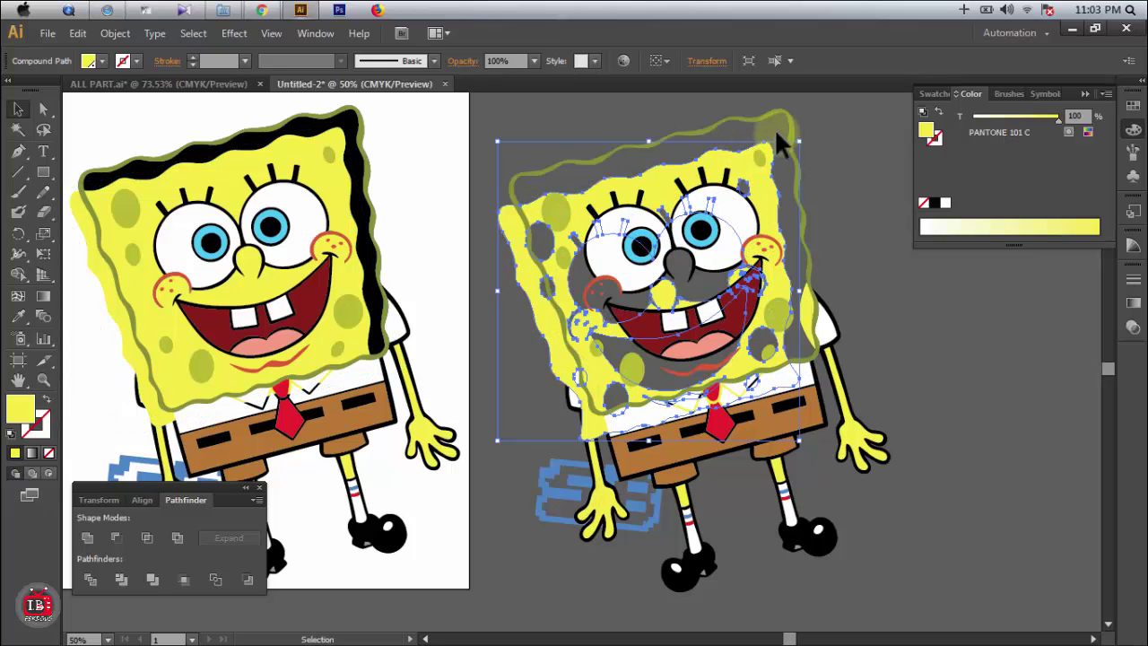
{"action": "left_click", "coordinate": [818, 133]}
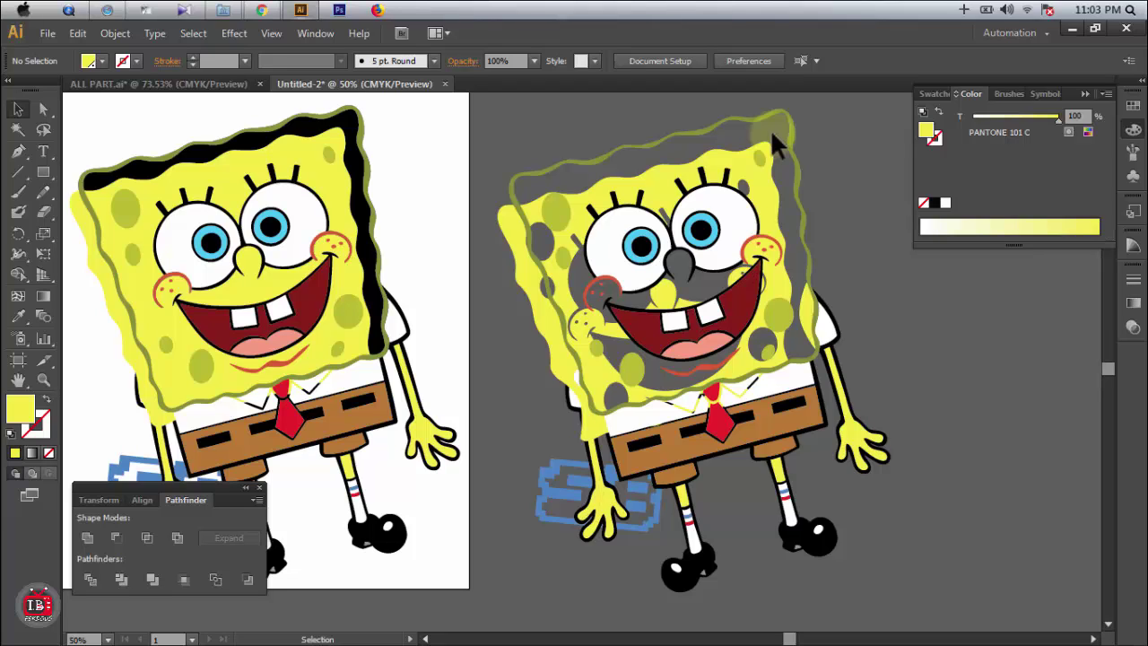
{"action": "left_click_drag", "start_coordinate": [770, 129], "coordinate": [770, 129]}
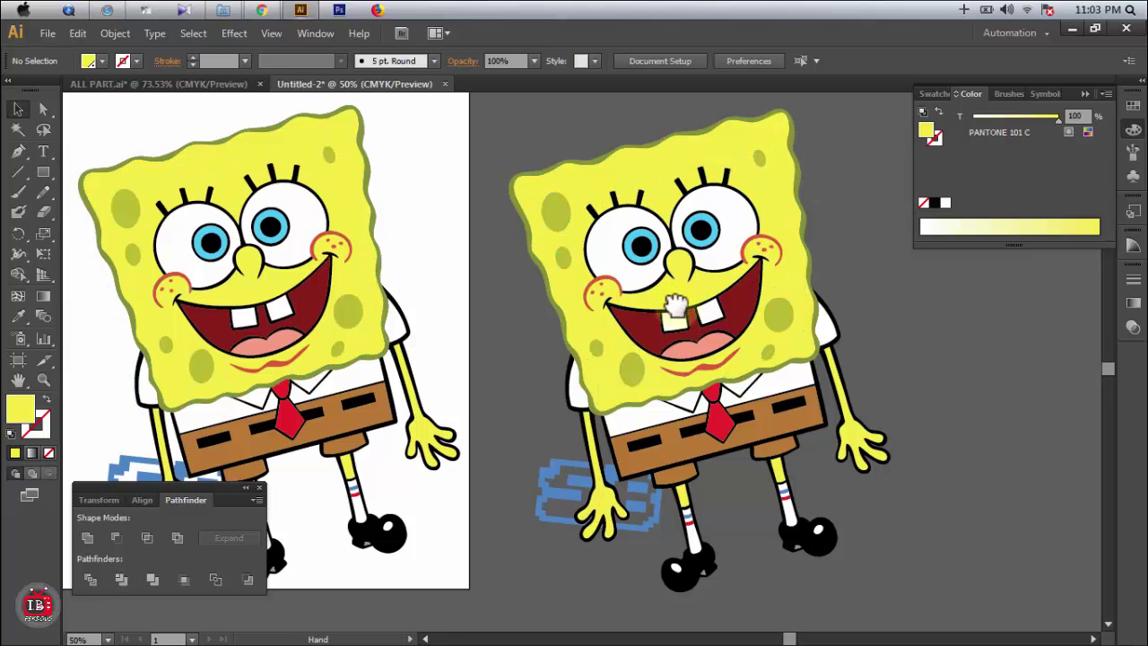
Examine in Outline view the overlapping paths where the divided duplicate's left sleeve meets the sponge body.
{"action": "left_click_drag", "start_coordinate": [678, 315], "coordinate": [693, 325]}
{"action": "key", "text": "ctrl+space"}
{"action": "left_click_drag", "start_coordinate": [558, 339], "coordinate": [668, 406]}
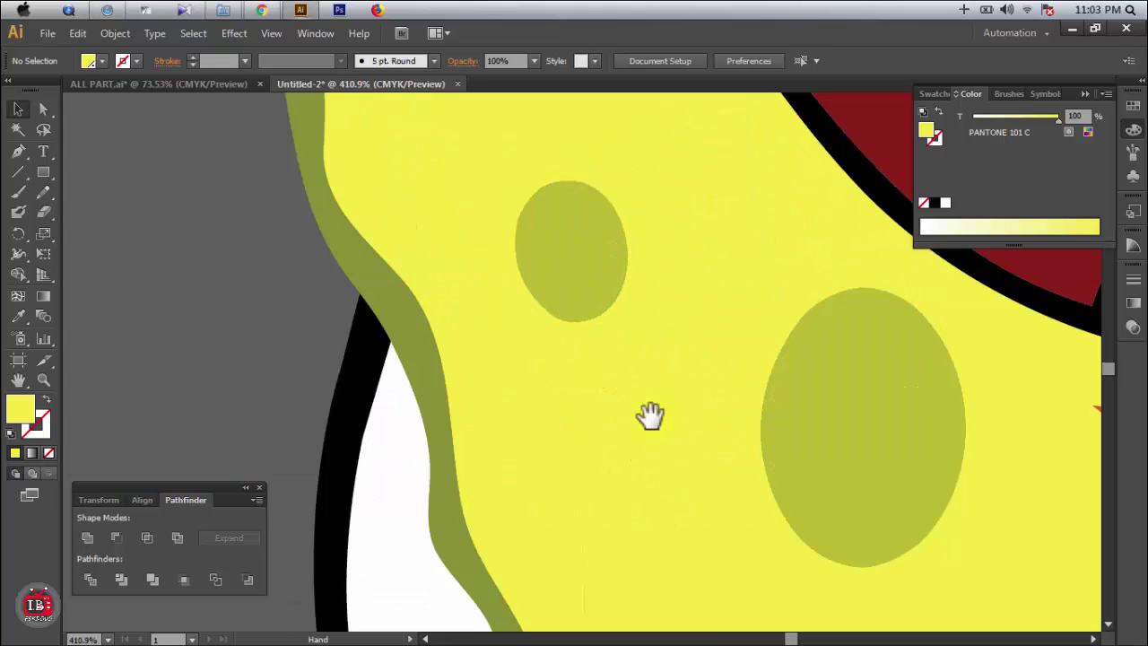
{"action": "key", "text": "ctrl+y"}
{"action": "key", "text": "space"}
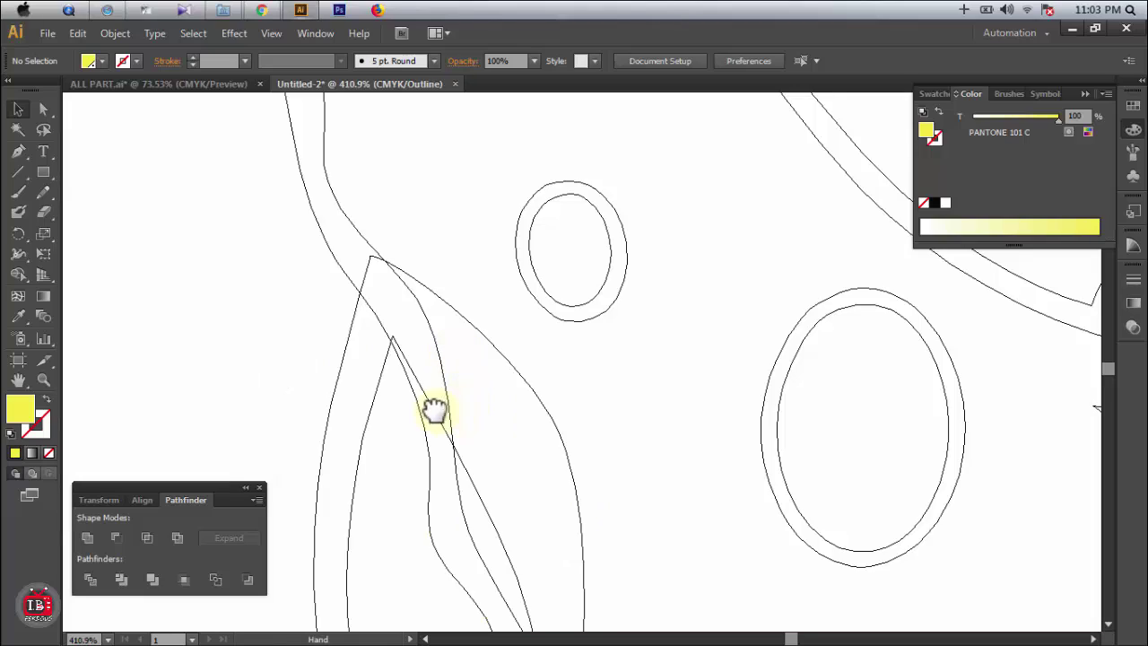
{"action": "left_click_drag", "start_coordinate": [433, 410], "coordinate": [461, 356]}
{"action": "key", "text": "ctrl+space"}
{"action": "left_click", "coordinate": [517, 374], "text": "ctrl+alt"}
{"action": "left_click", "coordinate": [517, 373], "text": "ctrl+alt"}
{"action": "left_click", "coordinate": [522, 375], "text": "ctrl+alt"}
{"action": "left_click", "coordinate": [538, 376], "text": "ctrl+alt"}
{"action": "left_click", "coordinate": [545, 378], "text": "ctrl+alt"}
{"action": "left_click", "coordinate": [552, 377], "text": "ctrl+alt"}
{"action": "left_click", "coordinate": [605, 376], "text": "ctrl+alt"}
{"action": "key", "text": "space"}
{"action": "left_click_drag", "start_coordinate": [897, 372], "coordinate": [720, 342]}
Examine the divided duplicate's right sleeve and its hidden overlap with the body in both Outline and Preview views.
{"action": "scroll", "coordinate": [747, 356], "scroll_direction": "up", "scroll_amount": 5}
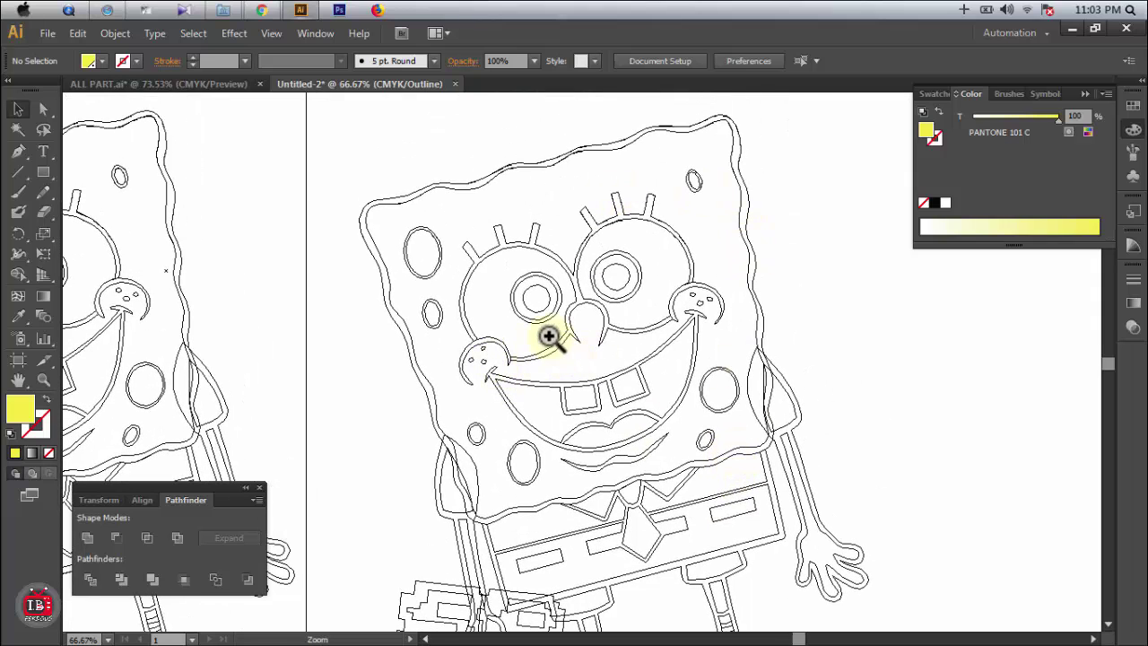
{"action": "left_click_drag", "start_coordinate": [693, 352], "coordinate": [965, 464]}
{"action": "left_click_drag", "start_coordinate": [469, 329], "coordinate": [641, 364]}
{"action": "key", "text": "ctrl+y"}
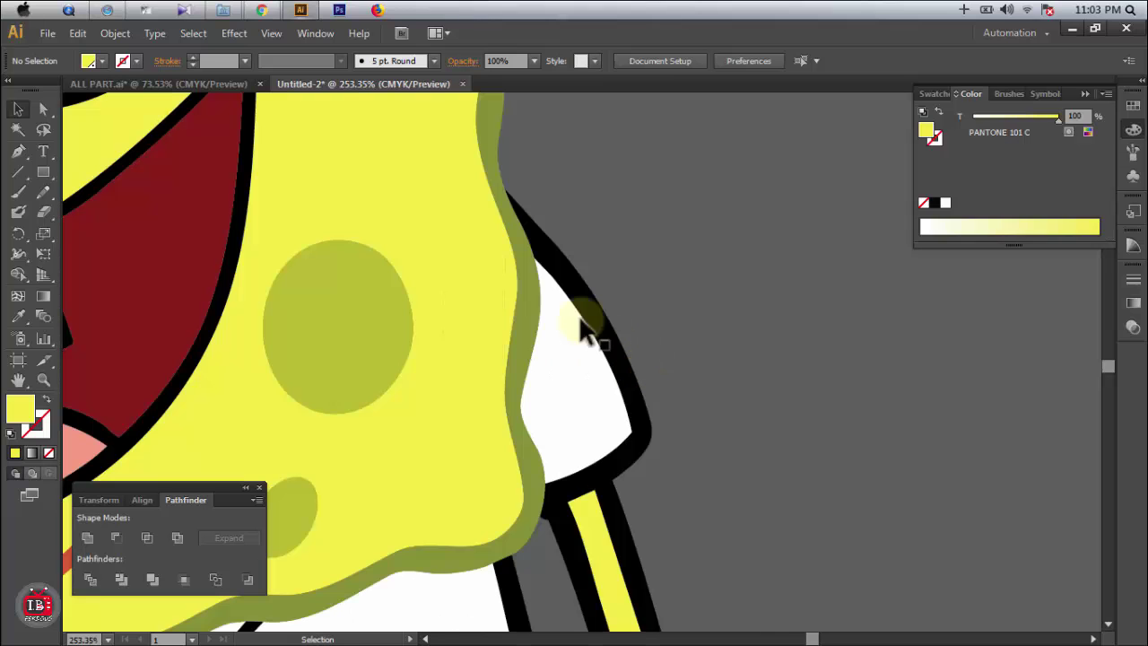
{"action": "left_click", "coordinate": [528, 235]}
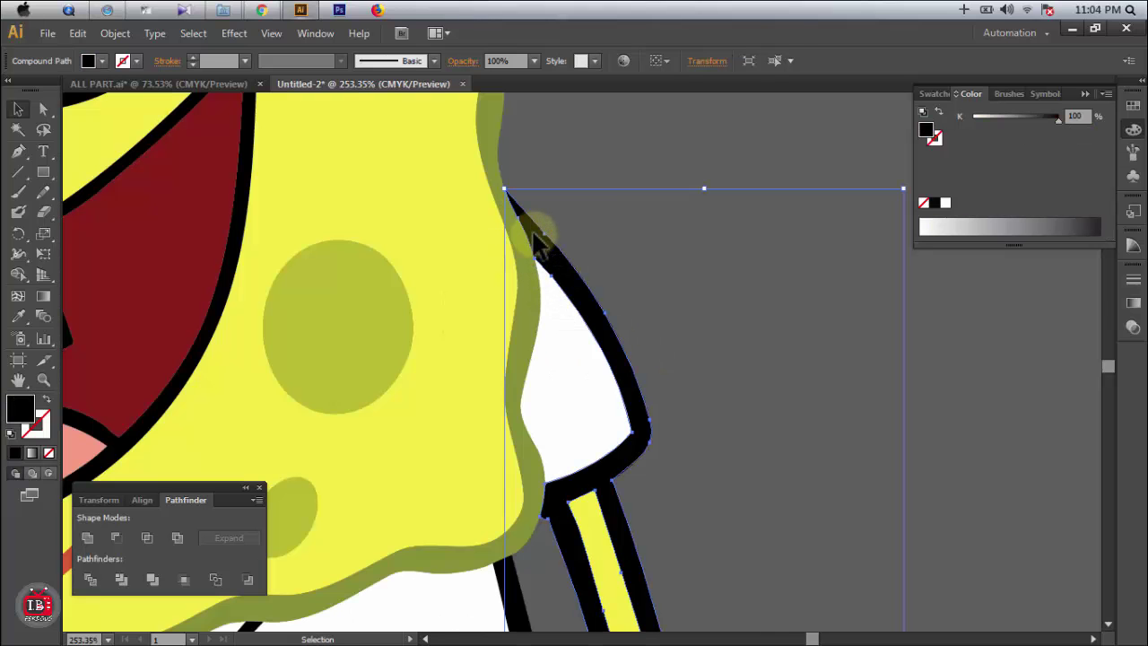
{"action": "left_click", "coordinate": [593, 215]}
{"action": "key", "text": "ctrl+y"}
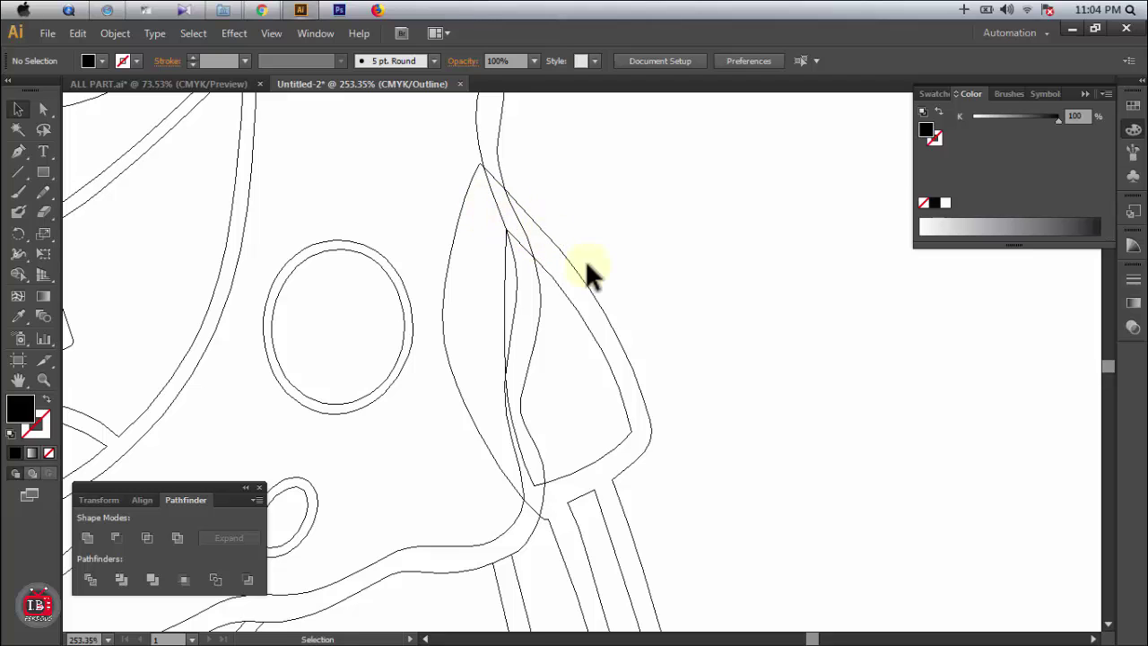
{"action": "key", "text": "ctrl+y"}
Examine in Outline view the overlapping paths around the divided duplicate's trousers, left hand and blue graphic, and return to Preview.
{"action": "left_click", "coordinate": [406, 395], "text": "ctrl+alt"}
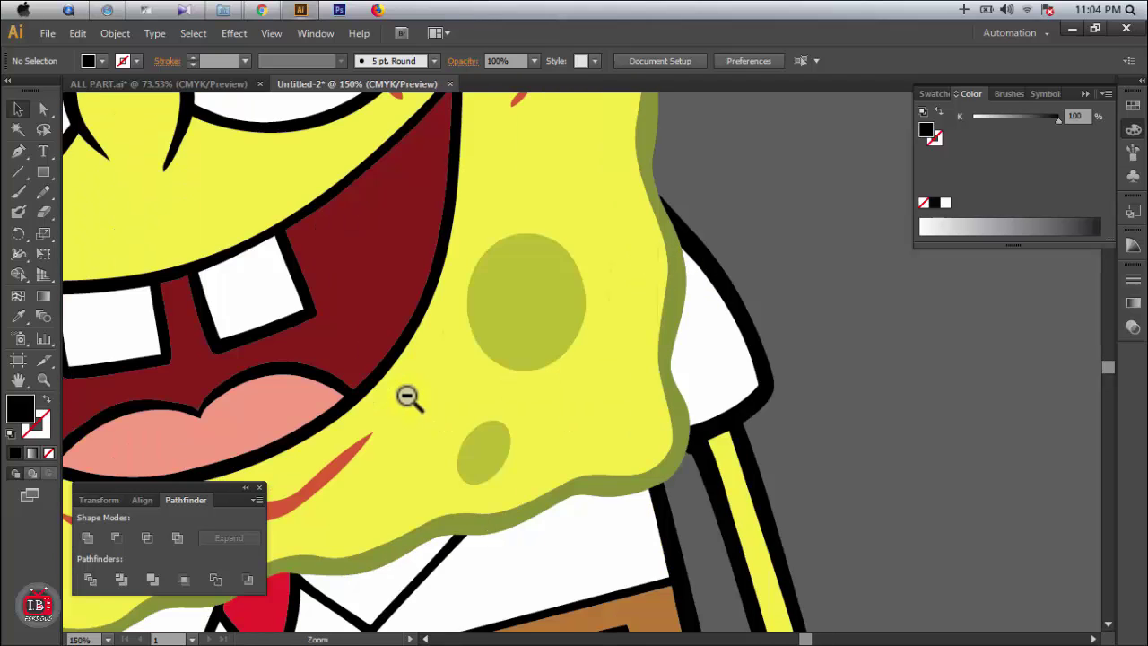
{"action": "left_click", "coordinate": [406, 395], "text": "ctrl+alt"}
{"action": "left_click", "coordinate": [406, 395], "text": "ctrl+alt"}
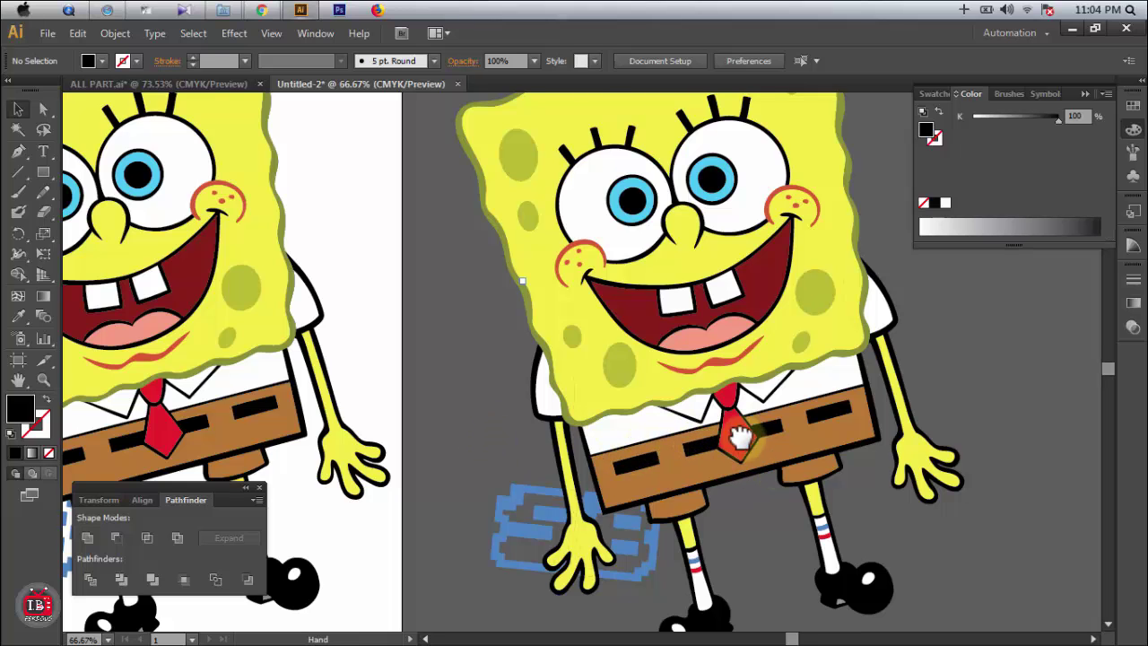
{"action": "left_click_drag", "start_coordinate": [741, 436], "coordinate": [683, 347]}
{"action": "left_click_drag", "start_coordinate": [455, 303], "coordinate": [688, 434]}
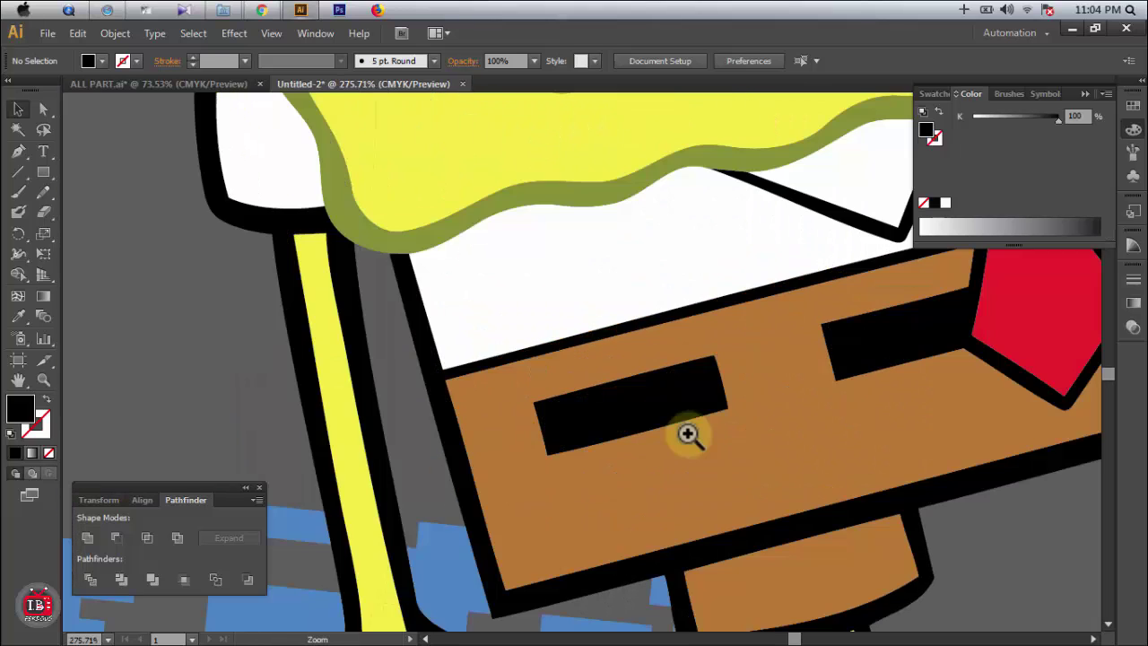
{"action": "key", "text": "ctrl+y"}
{"action": "left_click_drag", "start_coordinate": [533, 389], "coordinate": [589, 348]}
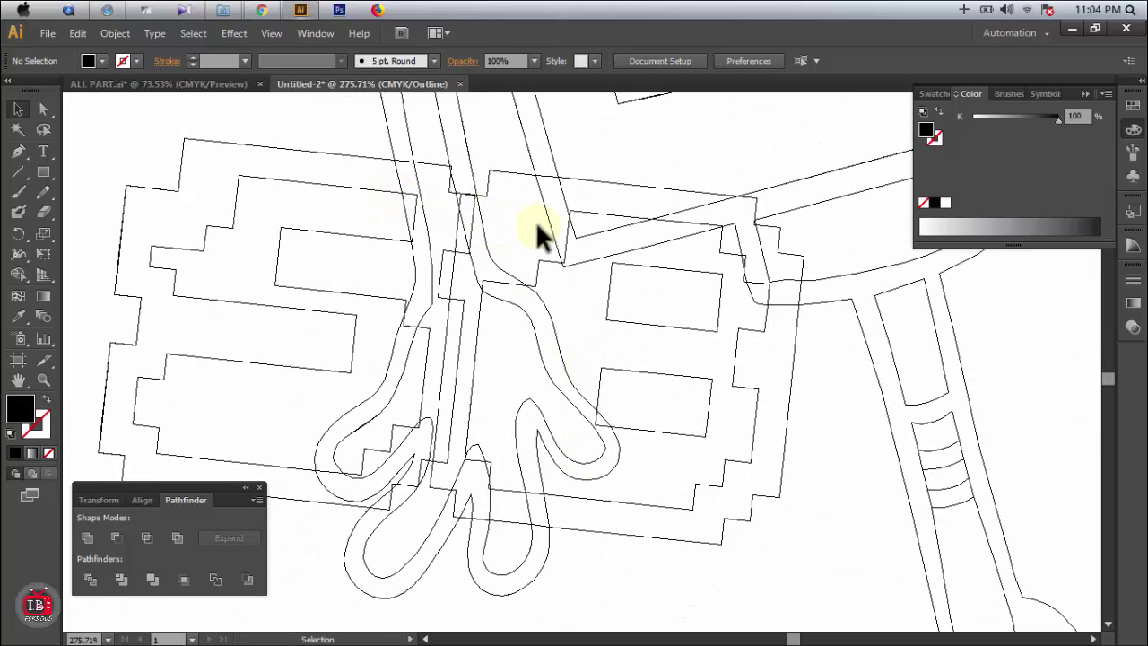
{"action": "key", "text": "z"}
{"action": "left_click", "coordinate": [516, 392], "text": "alt"}
{"action": "left_click", "coordinate": [516, 392], "text": "alt"}
{"action": "left_click", "coordinate": [583, 367], "text": "alt"}
{"action": "left_click", "coordinate": [769, 256], "text": "alt"}
{"action": "key", "text": "ctrl+y"}
{"action": "left_click_drag", "start_coordinate": [601, 259], "coordinate": [585, 311]}
{"action": "left_click_drag", "start_coordinate": [373, 203], "coordinate": [566, 200]}
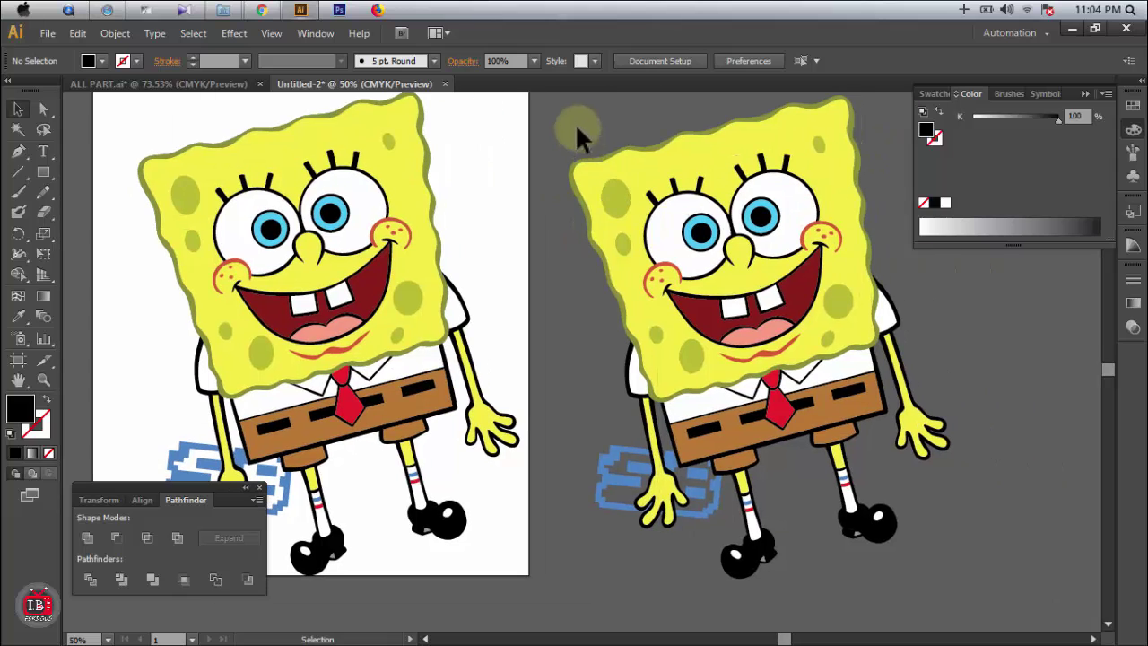
Select the whole divided duplicate, place a copy of it beside the other two characters, and select that copy.
{"action": "left_click_drag", "start_coordinate": [558, 119], "coordinate": [1006, 580]}
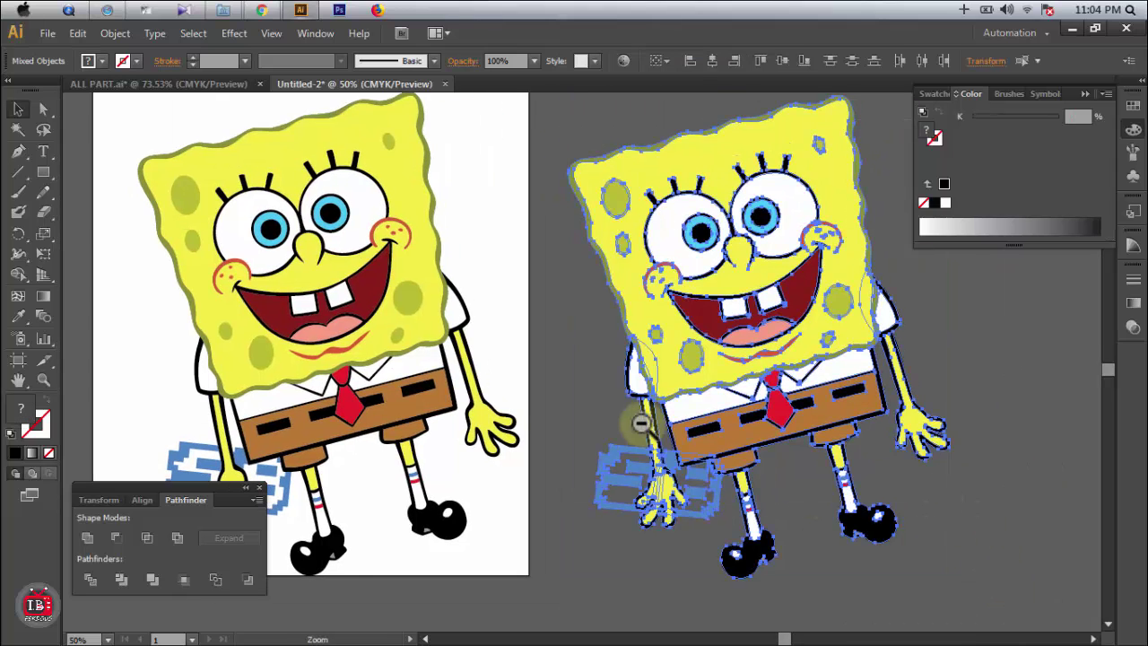
{"action": "left_click", "coordinate": [639, 422], "text": "ctrl+alt"}
{"action": "left_click", "coordinate": [639, 422], "text": "ctrl+alt"}
{"action": "left_click_drag", "start_coordinate": [493, 345], "coordinate": [716, 339]}
{"action": "left_click_drag", "start_coordinate": [583, 128], "coordinate": [927, 492]}
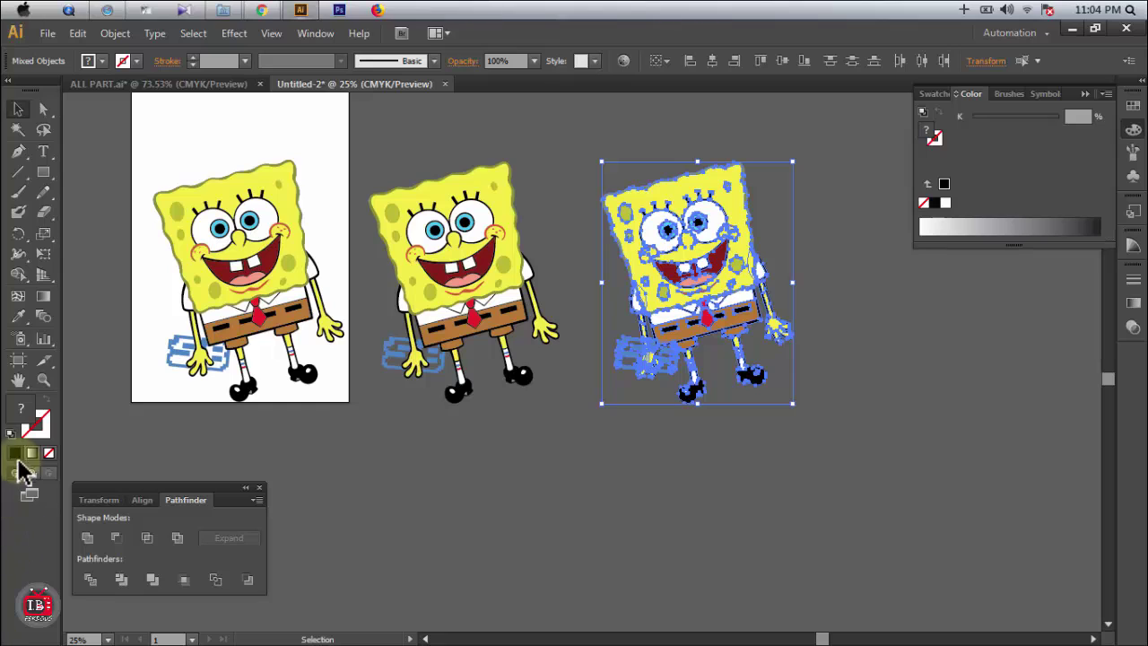
Apply Pathfinder Divide to the new copy, ungroup the result, and clear the selection.
{"action": "left_click", "coordinate": [89, 579]}
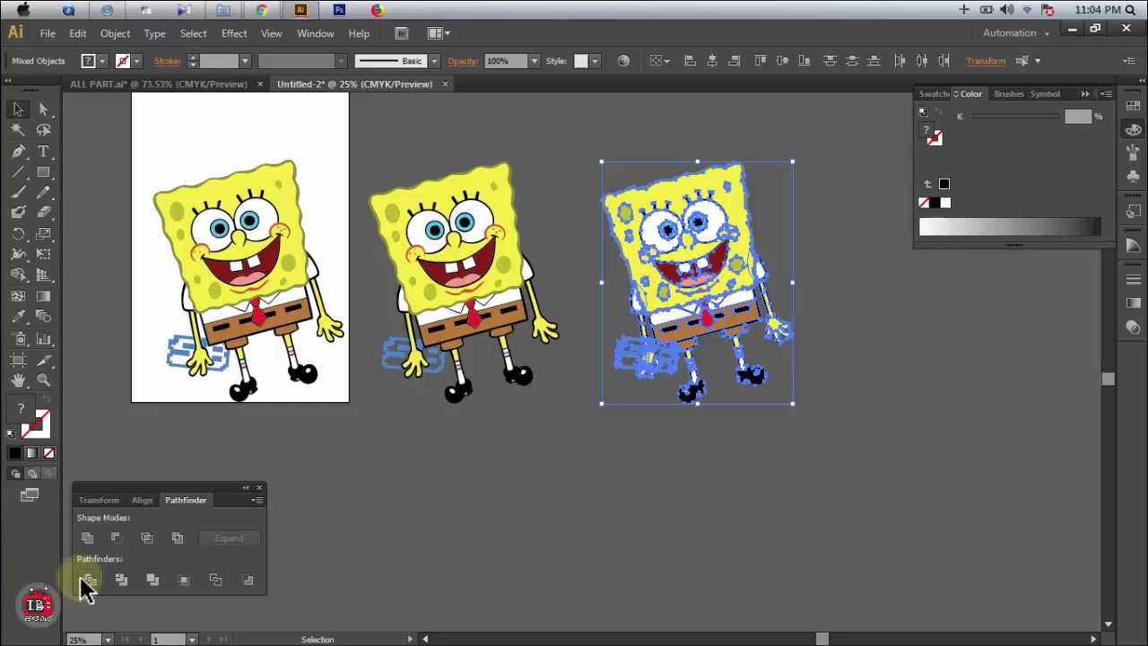
{"action": "right_click", "coordinate": [725, 264]}
{"action": "left_click", "coordinate": [785, 365]}
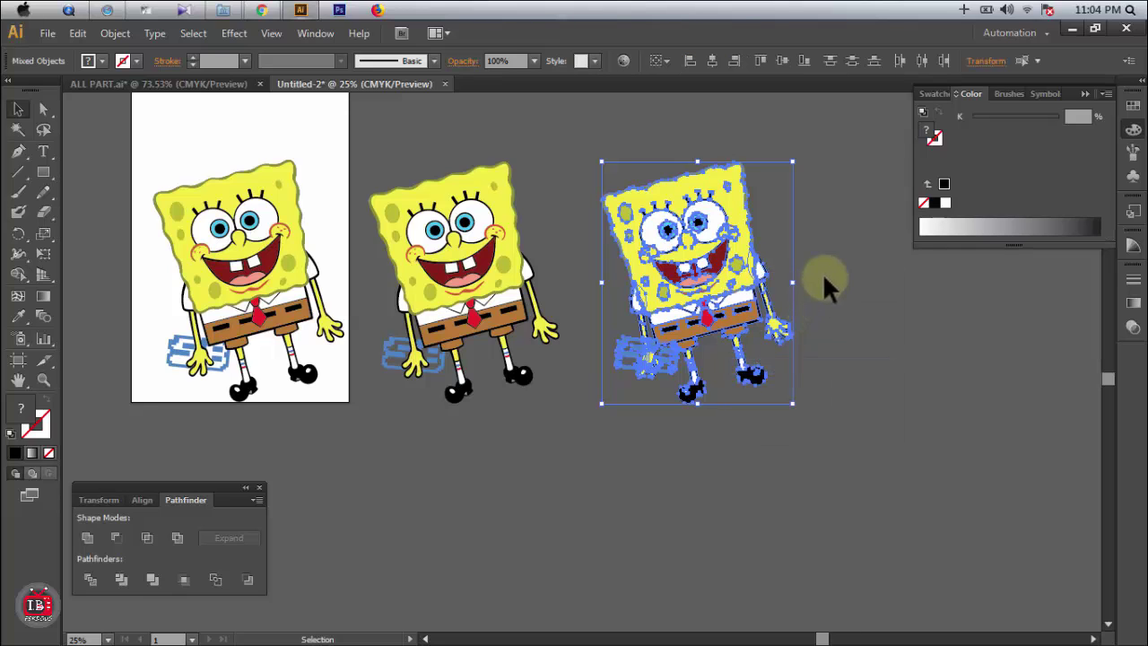
{"action": "left_click", "coordinate": [822, 273]}
Apply Pathfinder Merge to the whole third character, ungroup the result, and clear the selection.
{"action": "left_click_drag", "start_coordinate": [578, 171], "coordinate": [773, 459]}
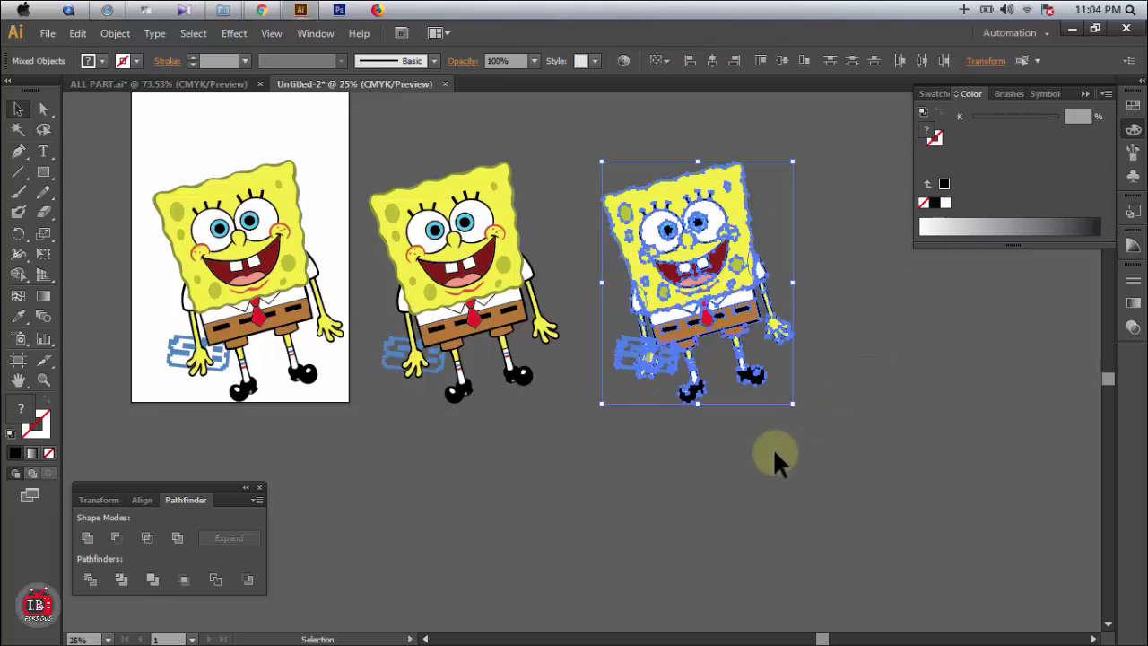
{"action": "left_click", "coordinate": [149, 581]}
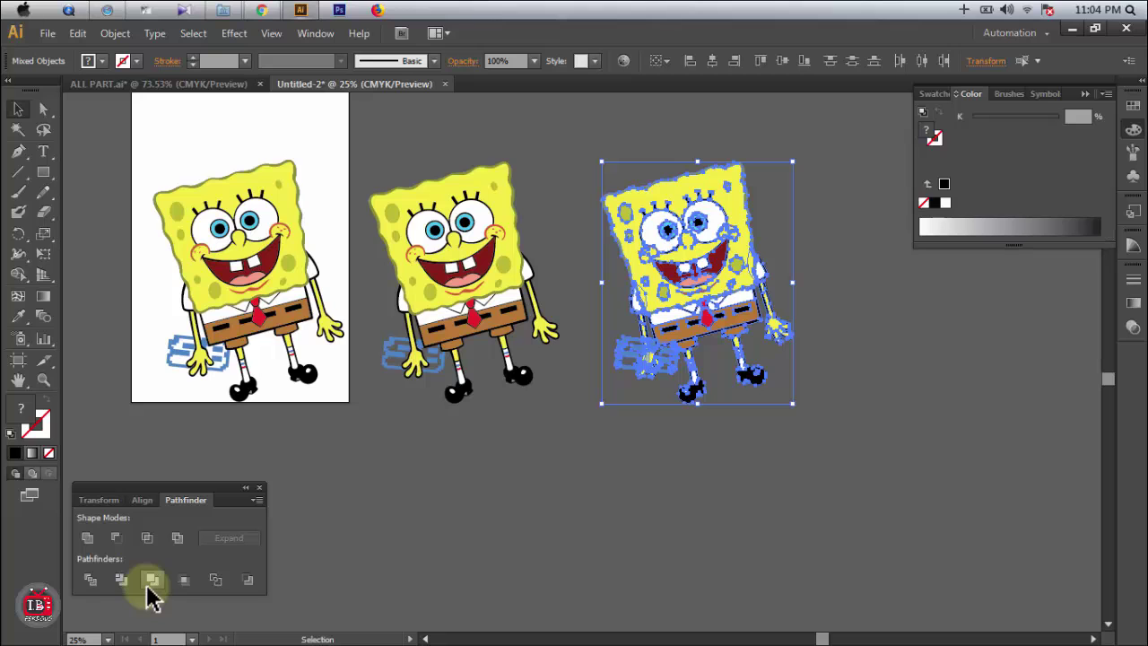
{"action": "right_click", "coordinate": [685, 484]}
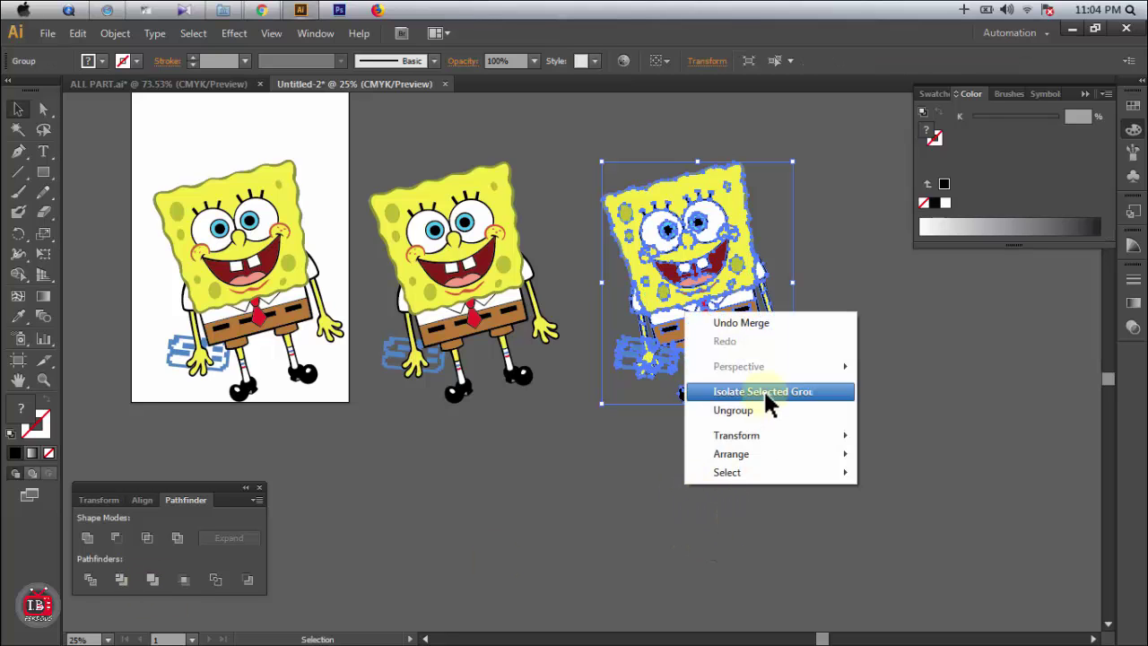
{"action": "left_click", "coordinate": [756, 410]}
{"action": "left_click", "coordinate": [574, 414]}
Compare the original, divided and merged characters in Preview, focusing on the divided and merged duplicates side by side.
{"action": "key", "text": "ctrl+space"}
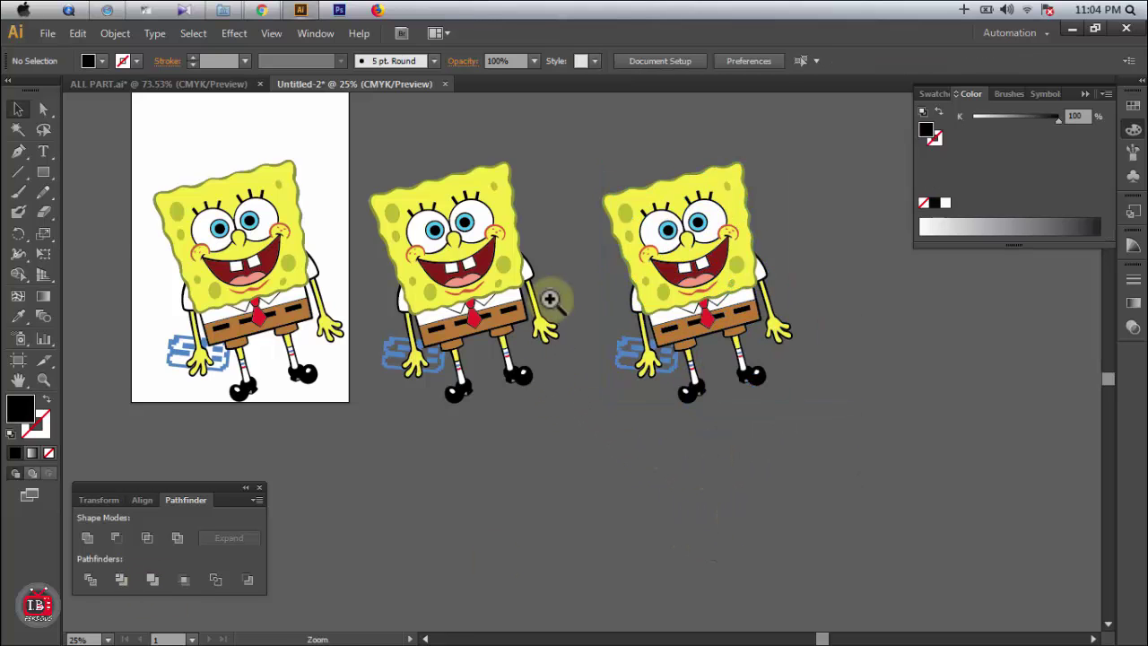
{"action": "left_click", "coordinate": [550, 299]}
{"action": "left_click", "coordinate": [556, 333]}
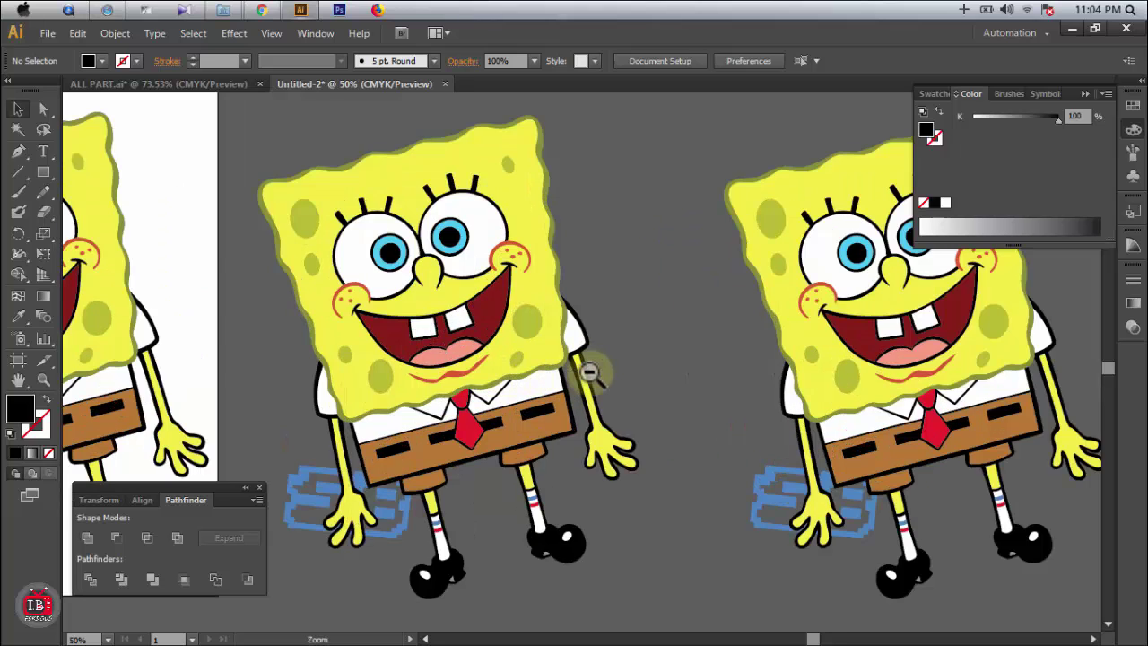
{"action": "left_click", "coordinate": [589, 371], "text": "ctrl+alt"}
{"action": "left_click", "coordinate": [589, 372], "text": "ctrl+alt"}
{"action": "left_click", "coordinate": [589, 371], "text": "ctrl+alt"}
{"action": "left_click_drag", "start_coordinate": [206, 399], "coordinate": [438, 363]}
{"action": "left_click_drag", "start_coordinate": [420, 233], "coordinate": [695, 449]}
{"action": "left_click_drag", "start_coordinate": [618, 300], "coordinate": [268, 292]}
{"action": "left_click", "coordinate": [640, 237]}
{"action": "left_click", "coordinate": [643, 246]}
{"action": "key", "text": "z"}
{"action": "left_click_drag", "start_coordinate": [672, 218], "coordinate": [1001, 411]}
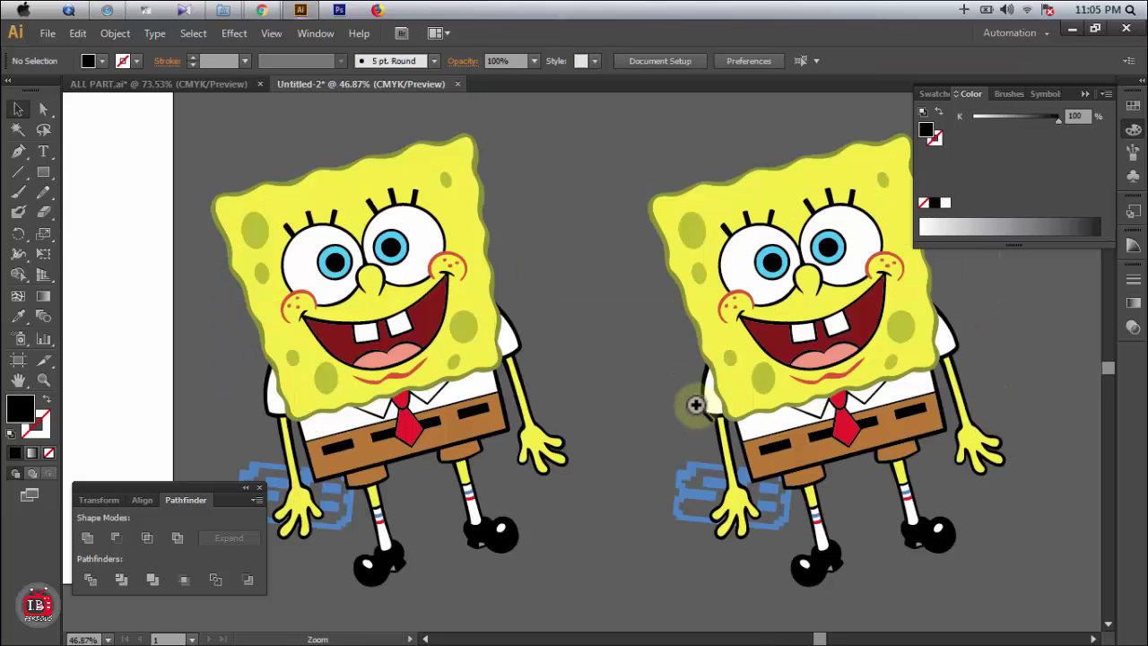
Collapse the Color panel, compare the paths of the divided and merged duplicates in Outline view, and return to Preview.
{"action": "left_click", "coordinate": [1133, 129]}
{"action": "key", "text": "space"}
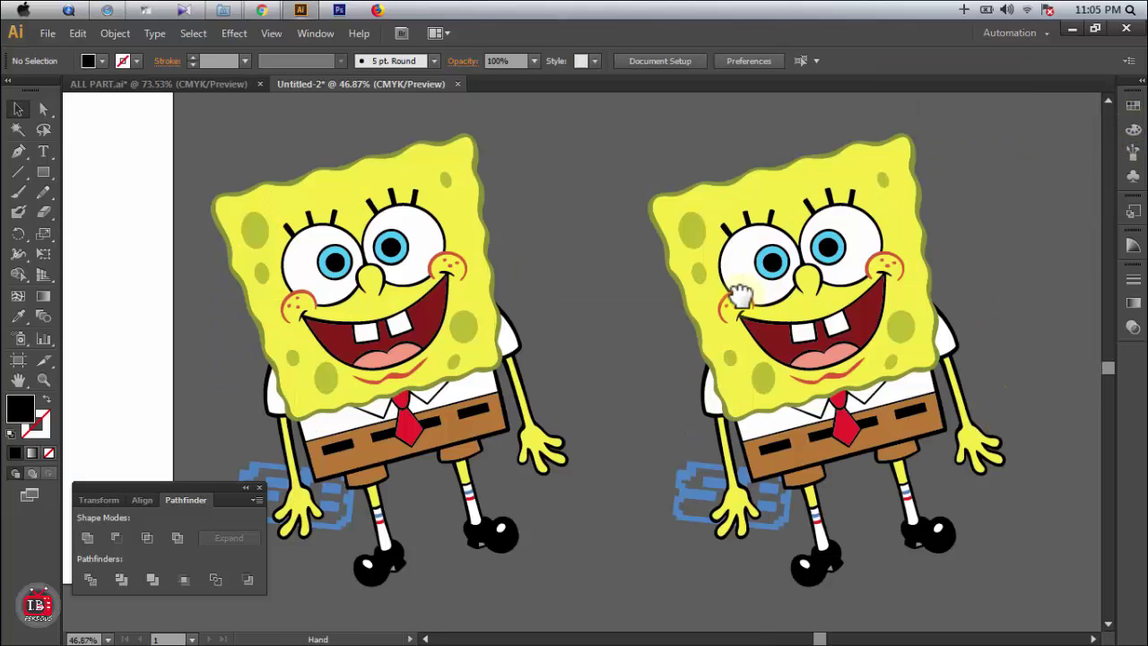
{"action": "left_click_drag", "start_coordinate": [741, 295], "coordinate": [748, 294]}
{"action": "key", "text": "ctrl+y"}
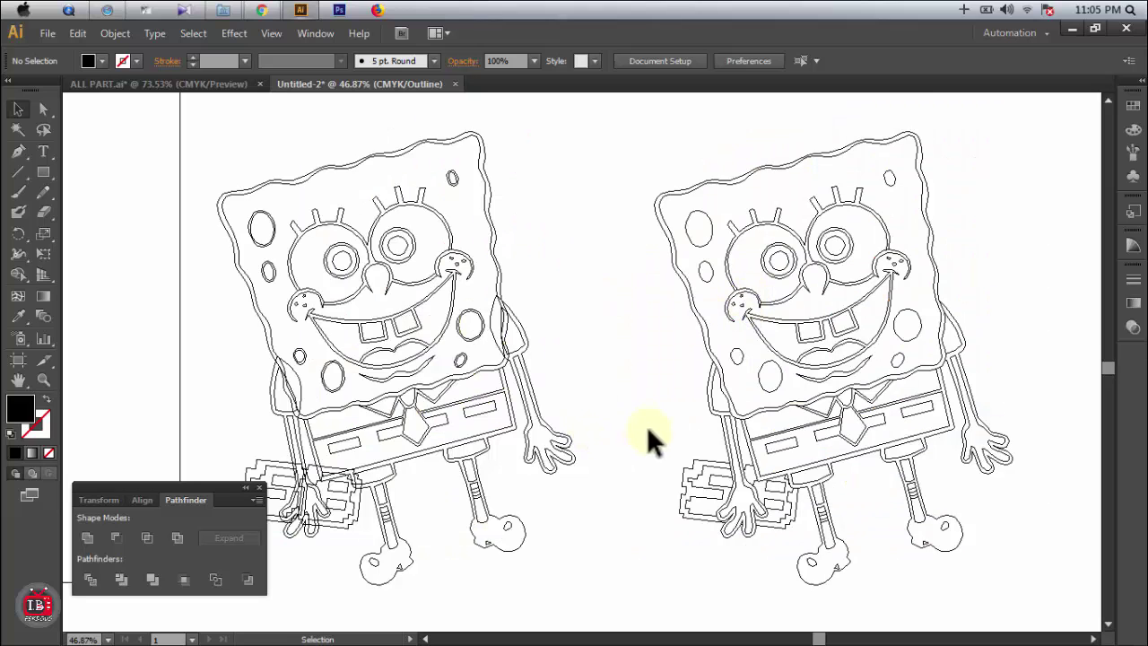
{"action": "scroll", "coordinate": [647, 426], "scroll_direction": "down", "scroll_amount": 2}
{"action": "left_click_drag", "start_coordinate": [200, 494], "coordinate": [186, 508]}
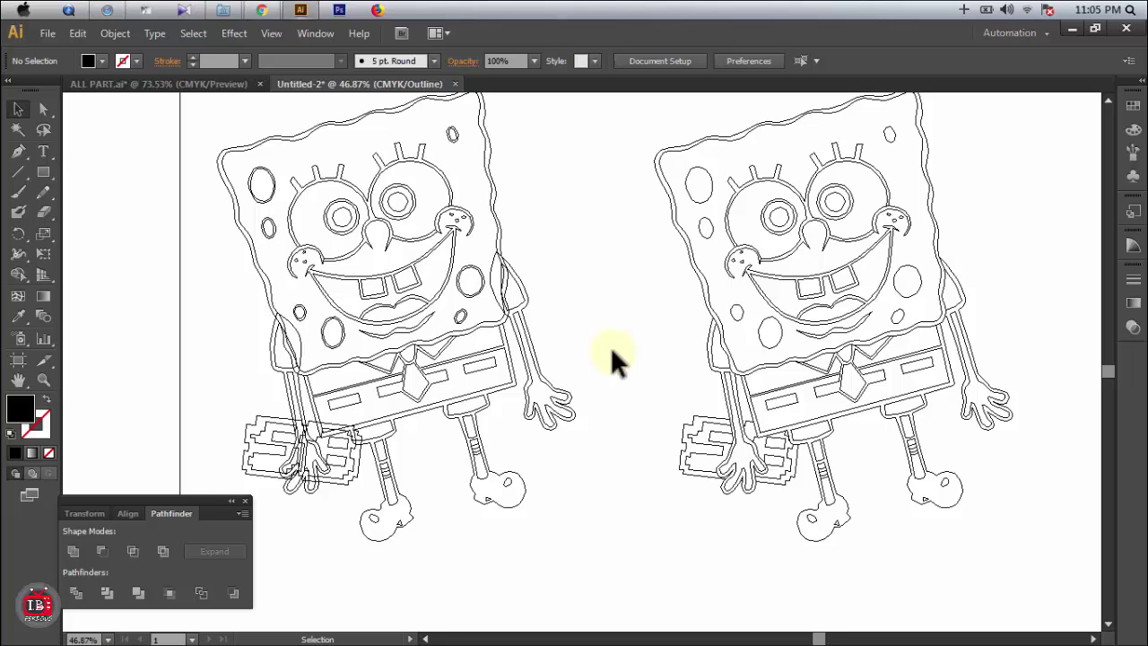
{"action": "left_click_drag", "start_coordinate": [342, 353], "coordinate": [353, 362]}
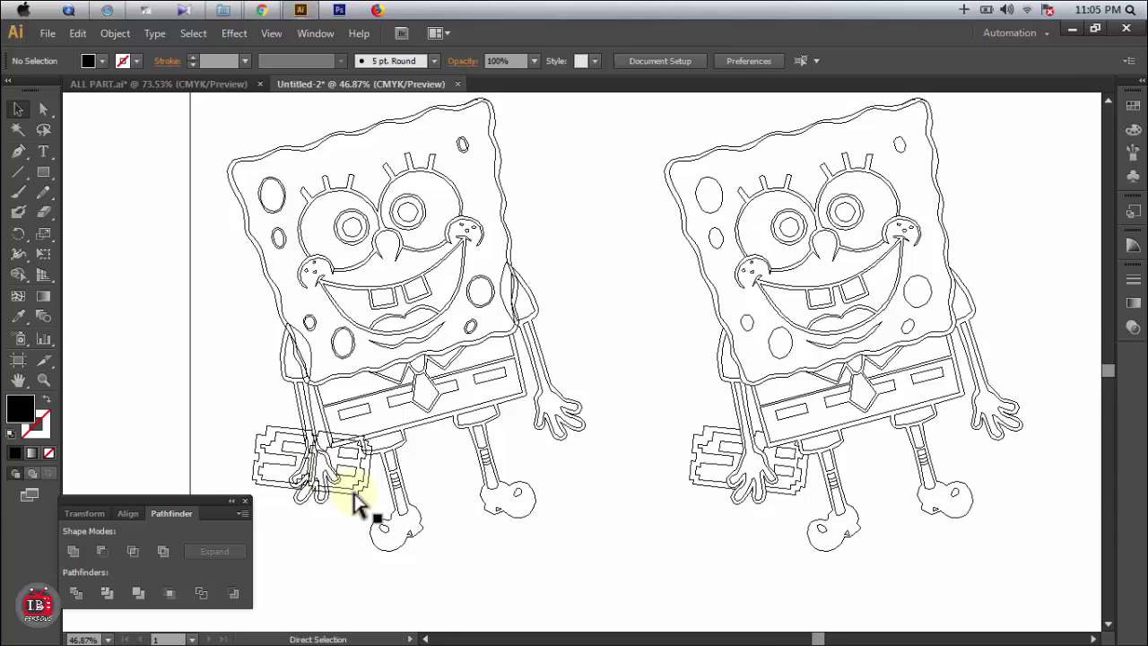
{"action": "key", "text": "ctrl+y"}
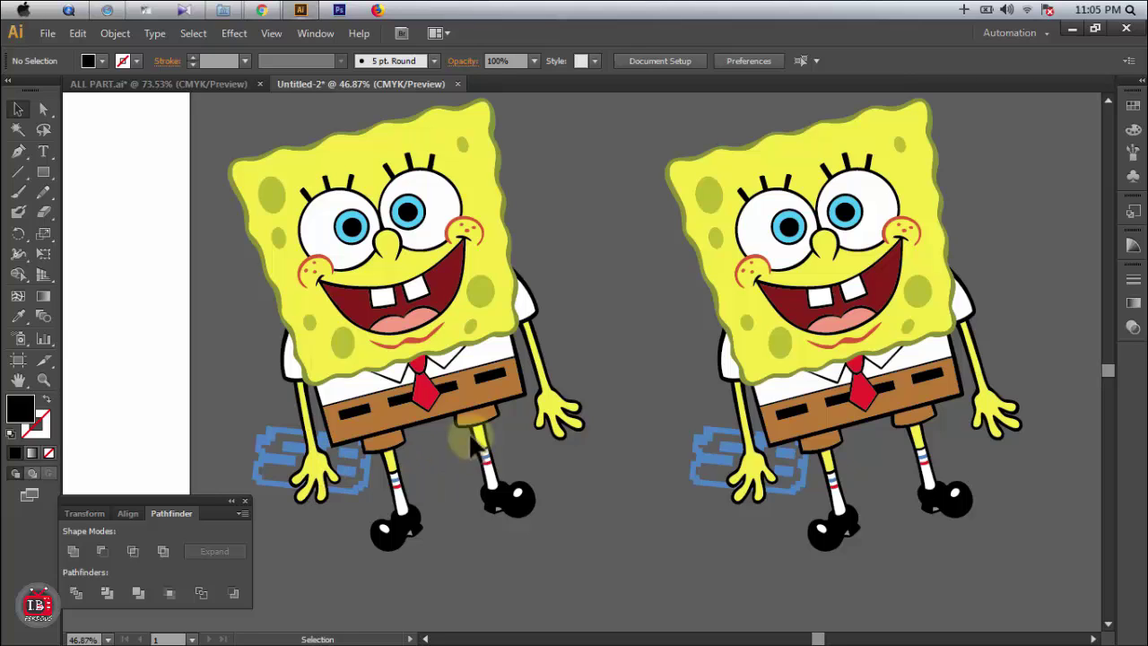
Select the merged third character, inspect its paths in Outline view against the divided duplicate, clear the selection, and return to Preview.
{"action": "left_click_drag", "start_coordinate": [628, 128], "coordinate": [1027, 546]}
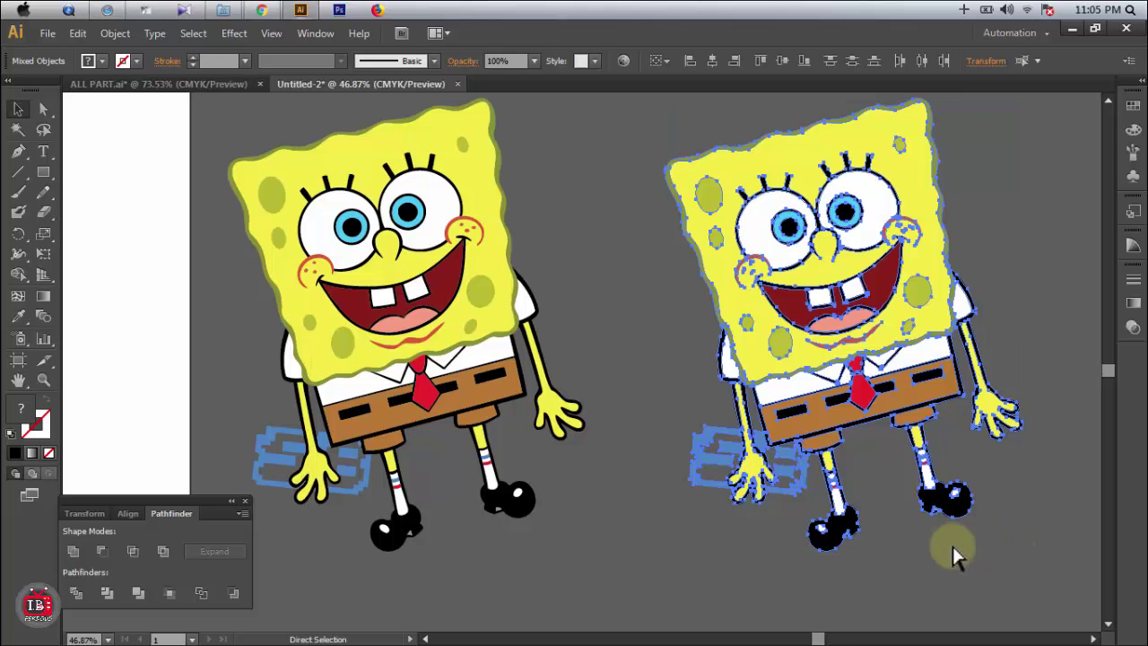
{"action": "key", "text": "ctrl+y"}
{"action": "scroll", "coordinate": [936, 422], "scroll_direction": "right", "scroll_amount": 5}
{"action": "left_click", "coordinate": [822, 367]}
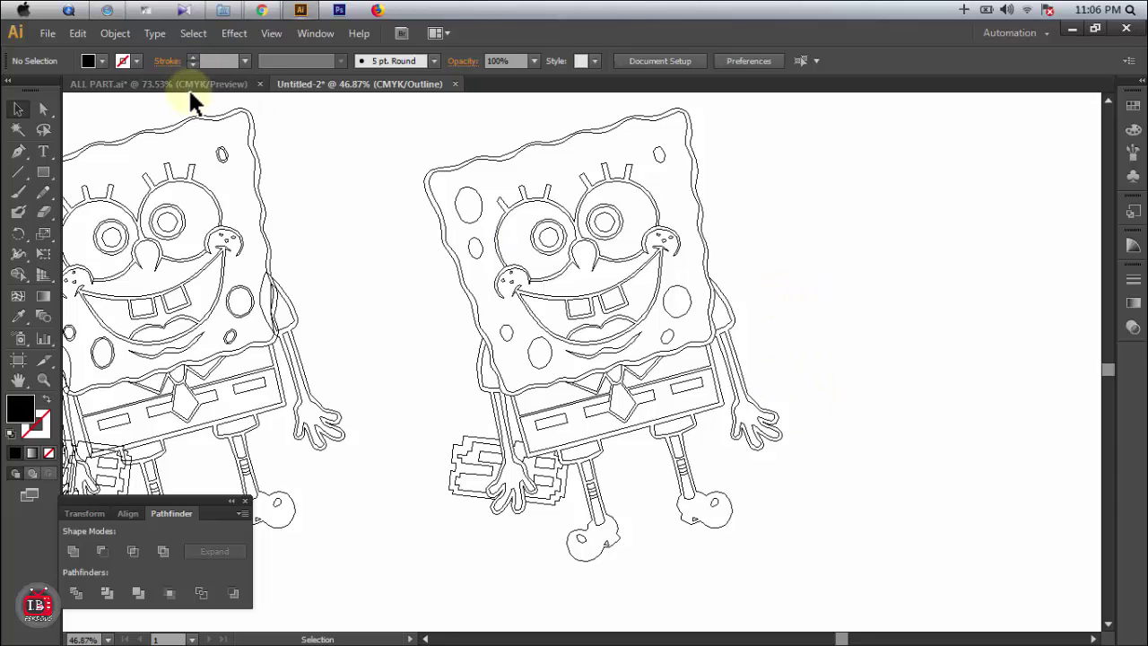
{"action": "left_click_drag", "start_coordinate": [318, 350], "coordinate": [693, 316]}
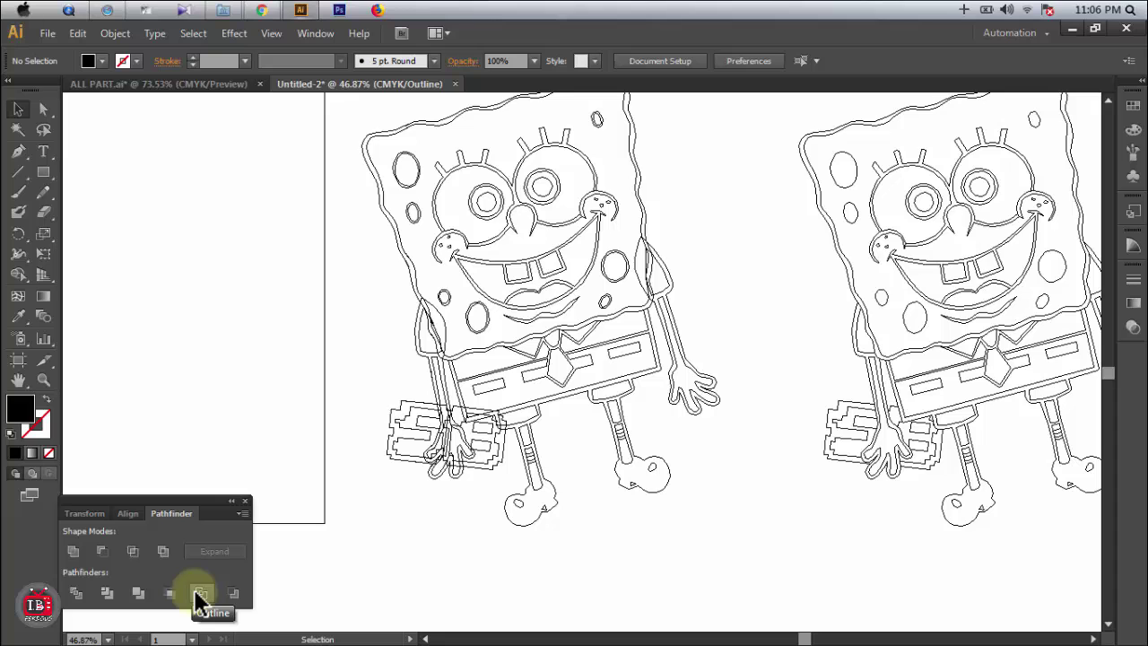
{"action": "key", "text": "ctrl+y"}
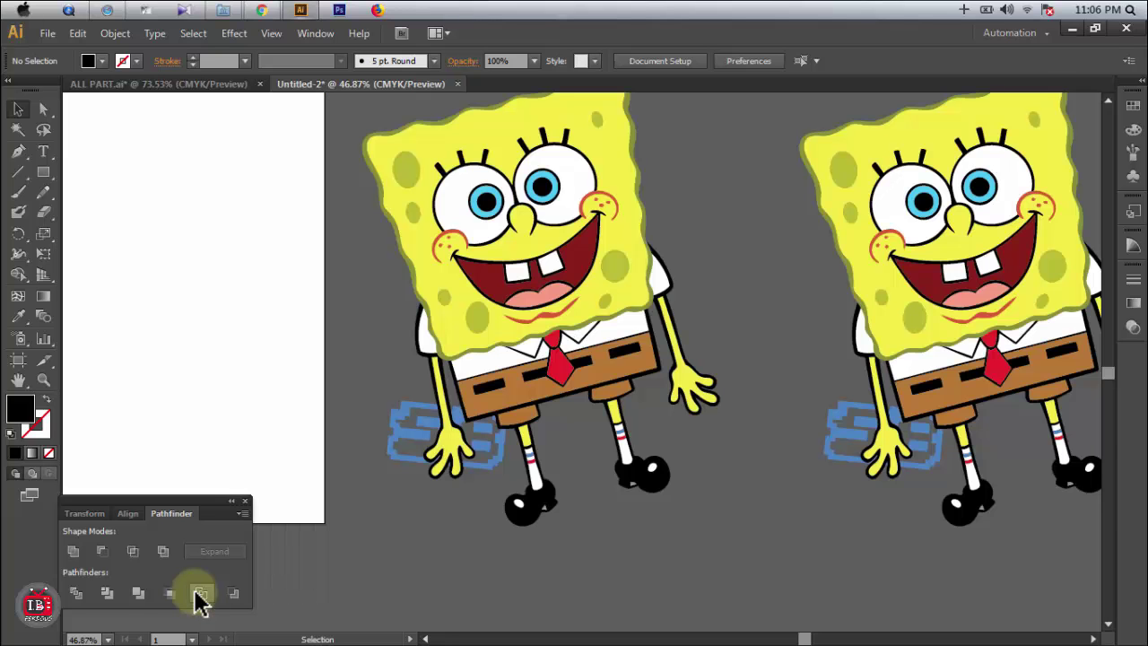
{"action": "key", "text": "ctrl+minus"}
{"action": "key", "text": "ctrl+minus"}
{"action": "key", "text": "ctrl+minus"}
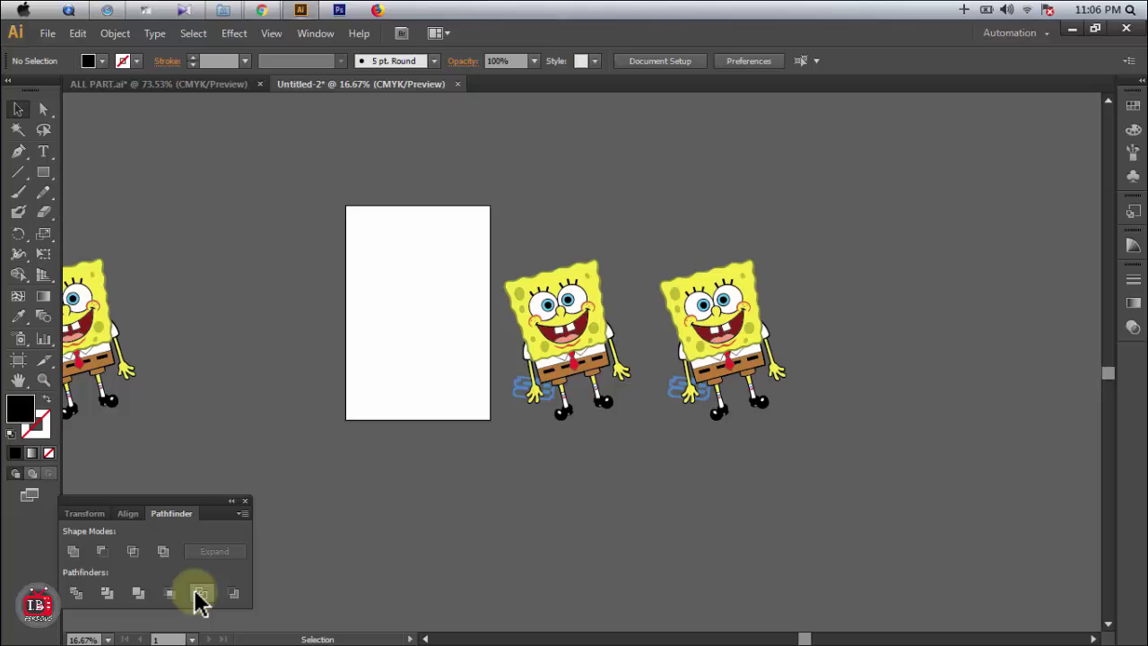
{"action": "mouse_move", "coordinate": [1076, 630]}
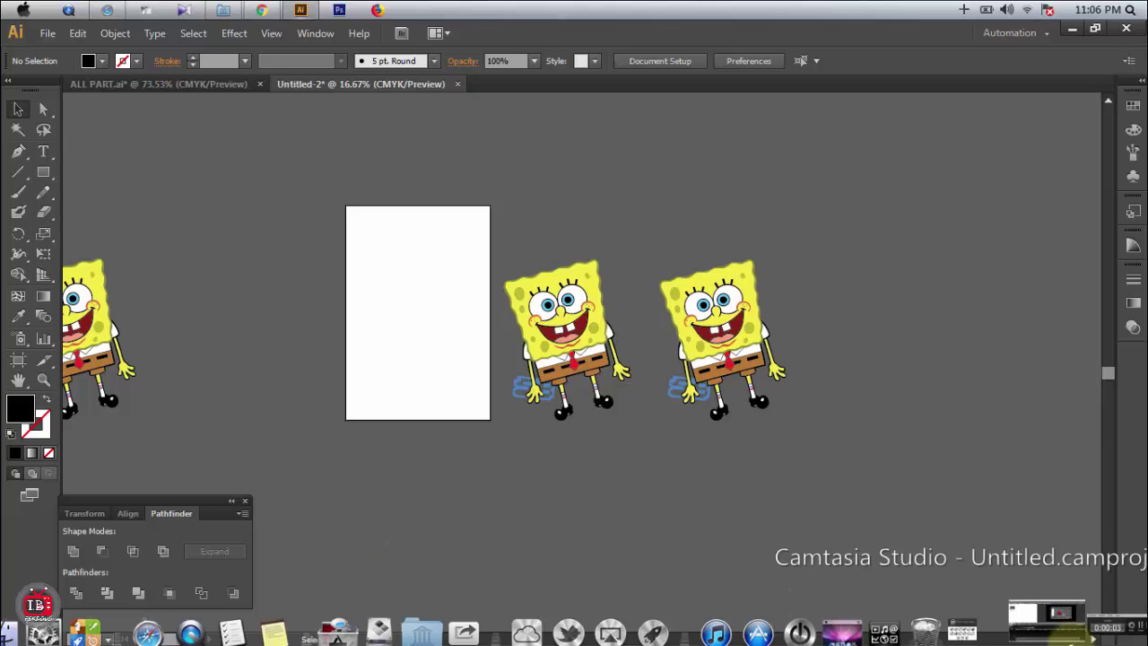
{"action": "left_click", "coordinate": [1110, 613]}
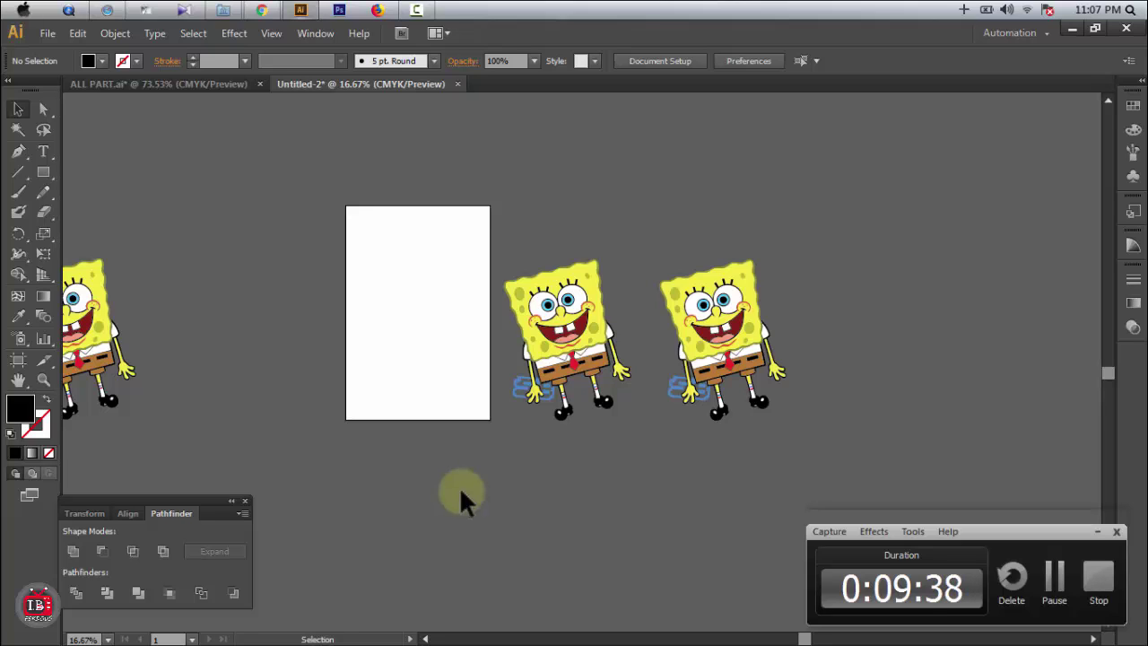
Switch to the ALL PART.ai document.
{"action": "left_click", "coordinate": [171, 84]}
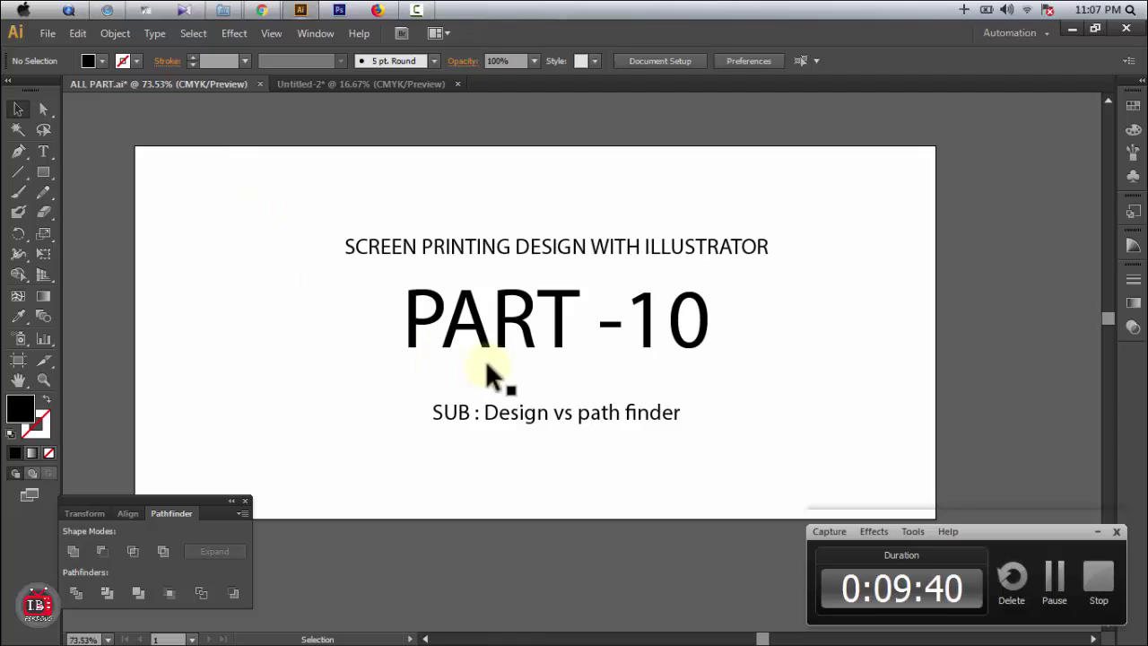